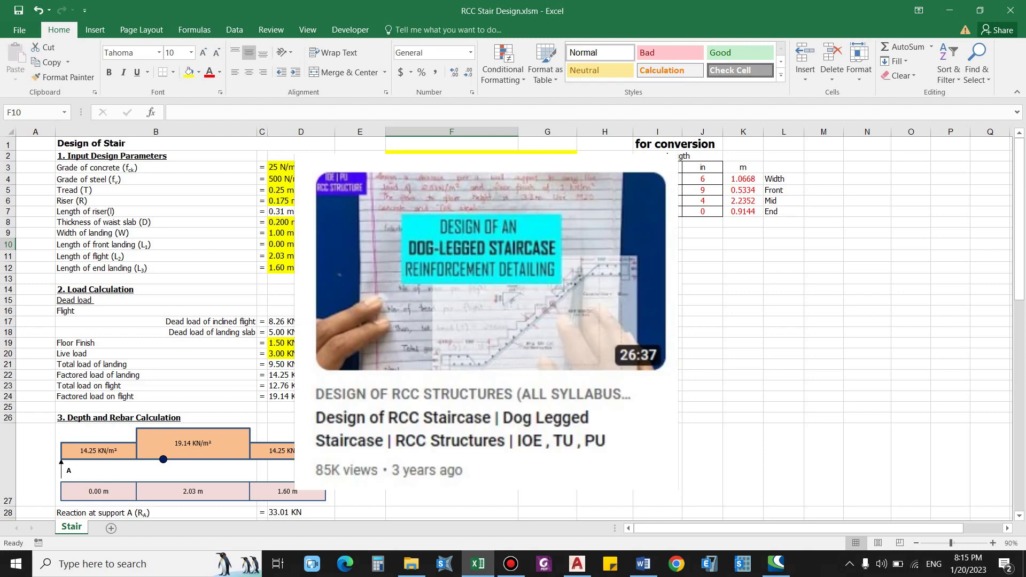
Switch from the stair design workbook to the AutoCAD 'Dhan archi' second floor plan
left_click(361, 343)
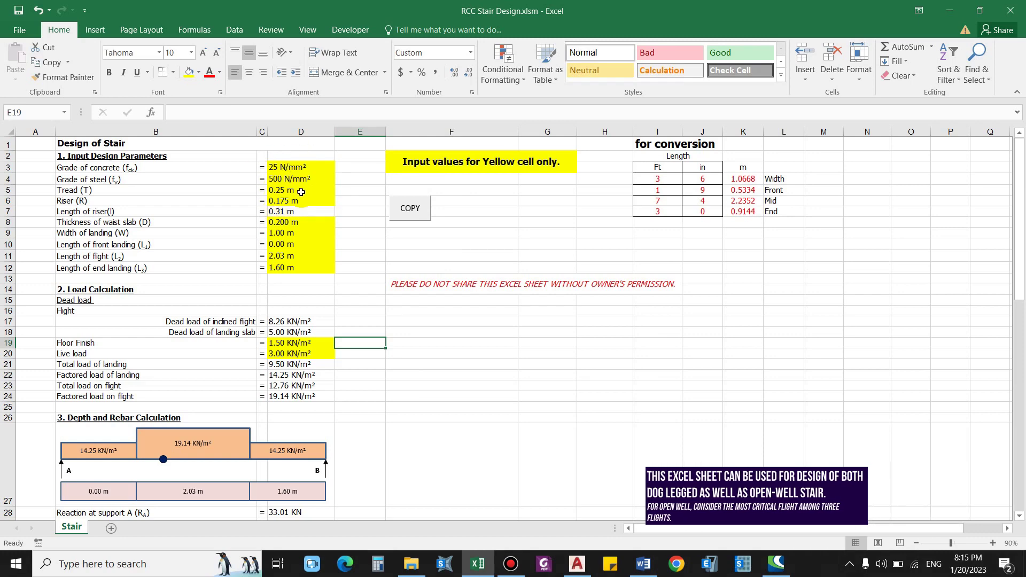
Maximize AutoCAD, zoom to the stair beside the TOI/BATH, then return to Excel
left_click(577, 564)
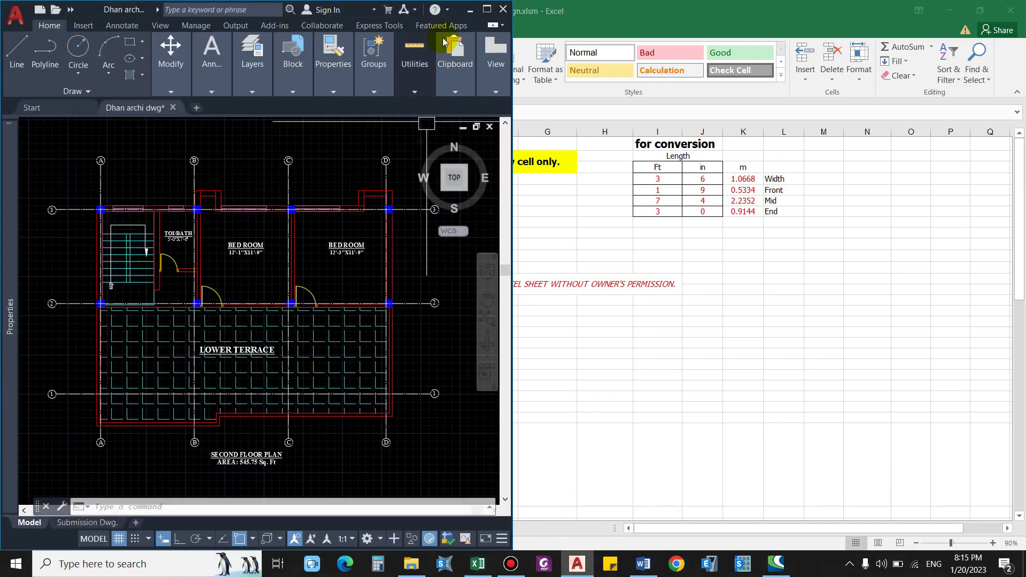
left_click(486, 9)
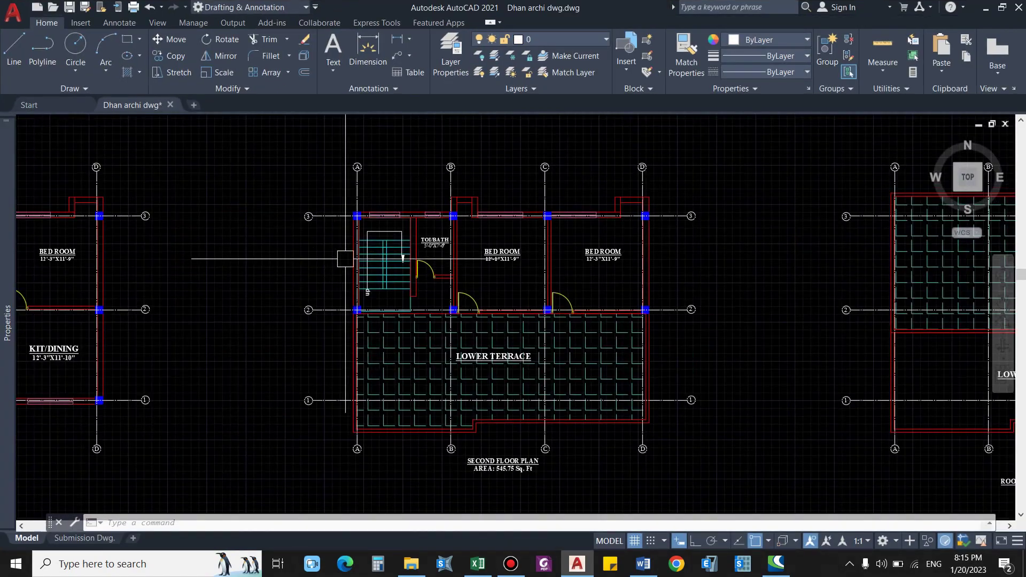
scroll(318, 225, "up", 4)
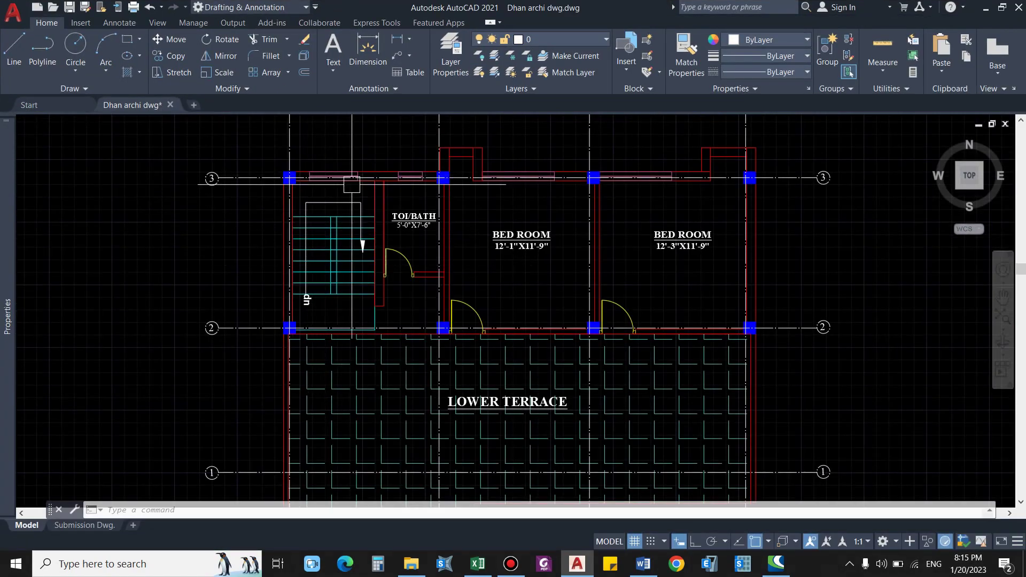
scroll(342, 322, "up", 2)
scroll(336, 320, "down", 1)
scroll(294, 199, "up", 1)
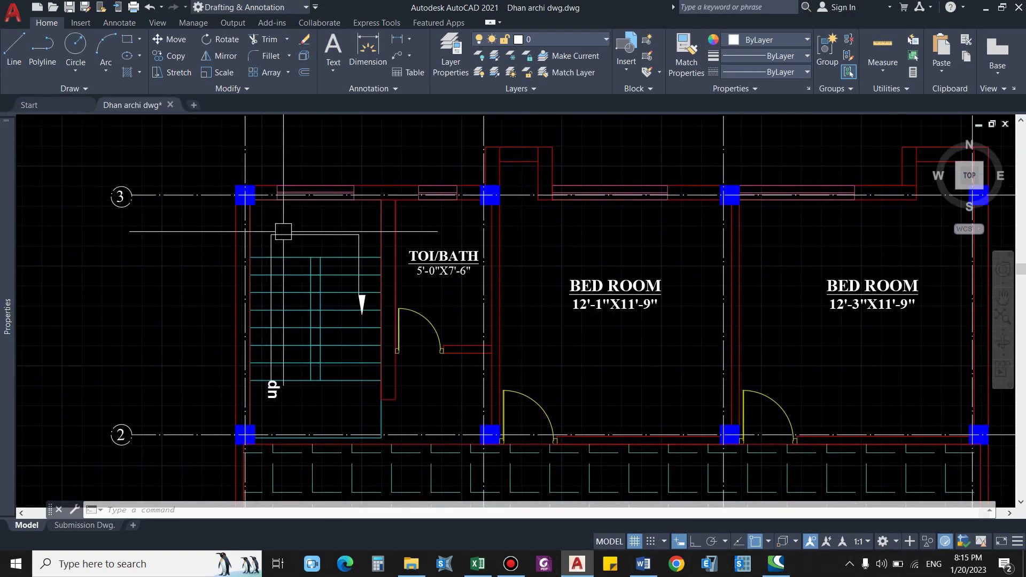
left_click_drag(259, 222, 256, 199)
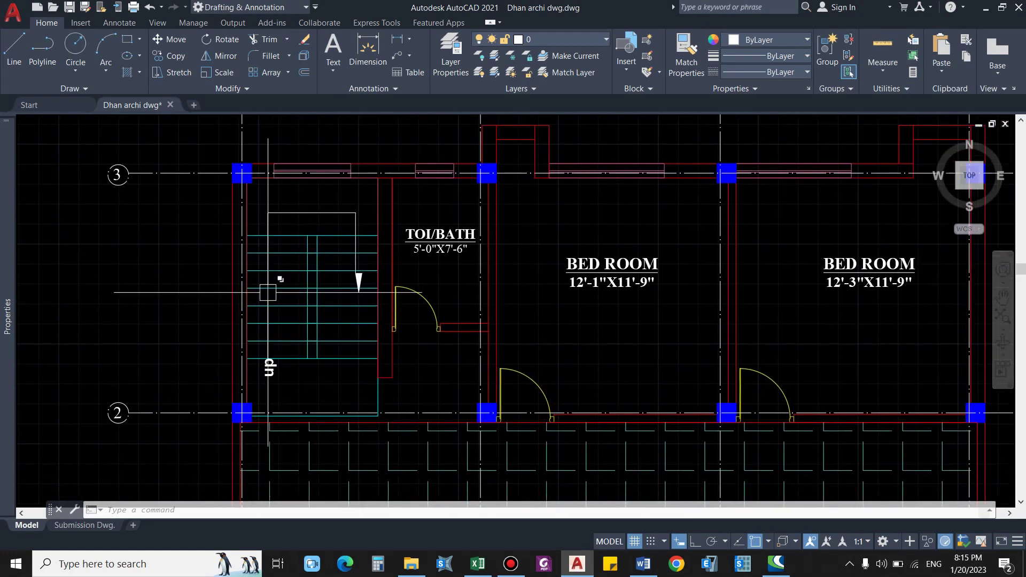
scroll(267, 317, "up", 1)
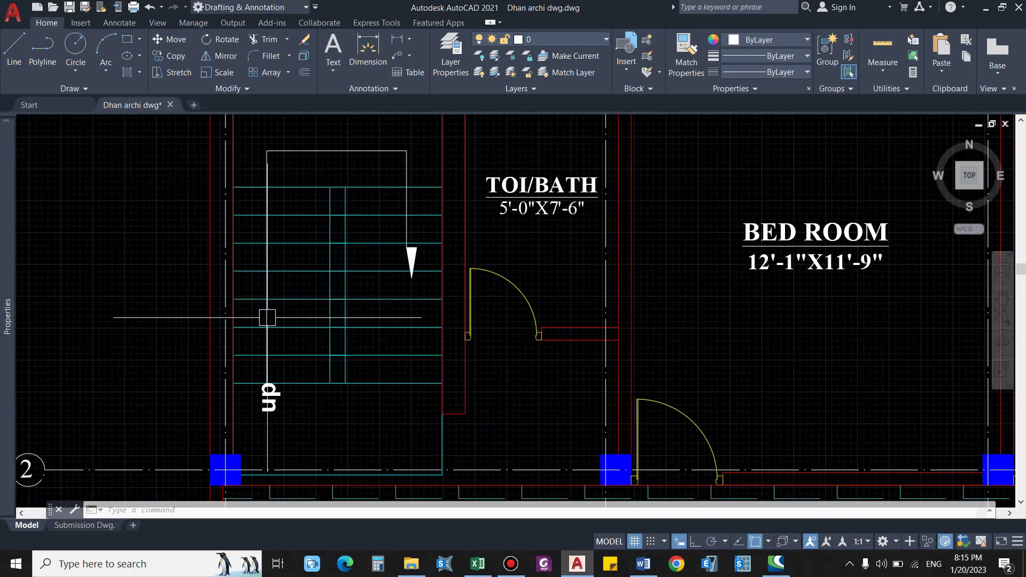
scroll(268, 314, "down", 1)
left_click_drag(349, 260, 320, 279)
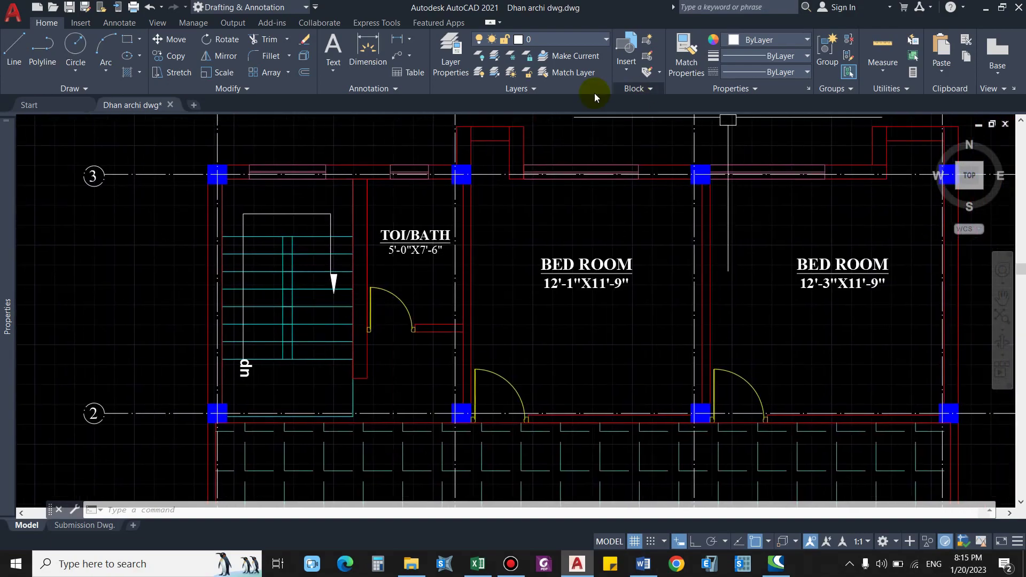
key("alt+Tab")
Set the concrete grade to 20 N/mm² and check the steel grade value
left_click(259, 177)
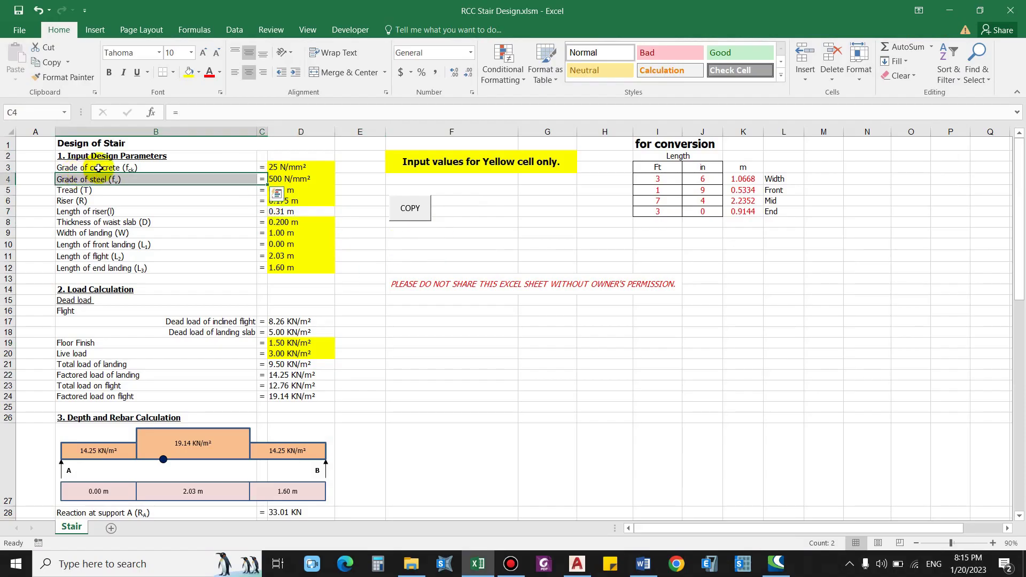
left_click(102, 167)
left_click(303, 167)
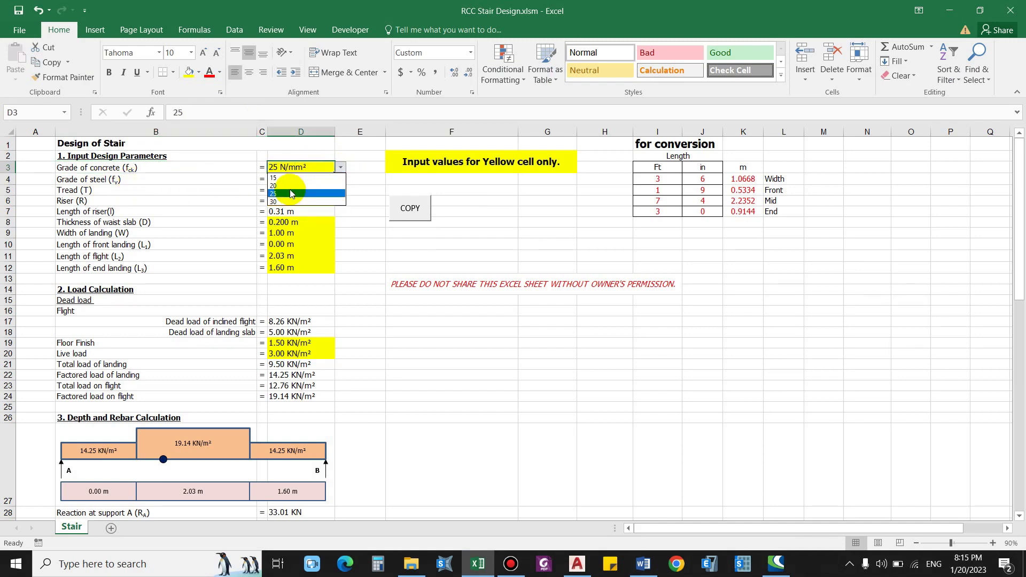
left_click(290, 186)
left_click(93, 180)
left_click(98, 190)
left_click(290, 179)
left_click(139, 191)
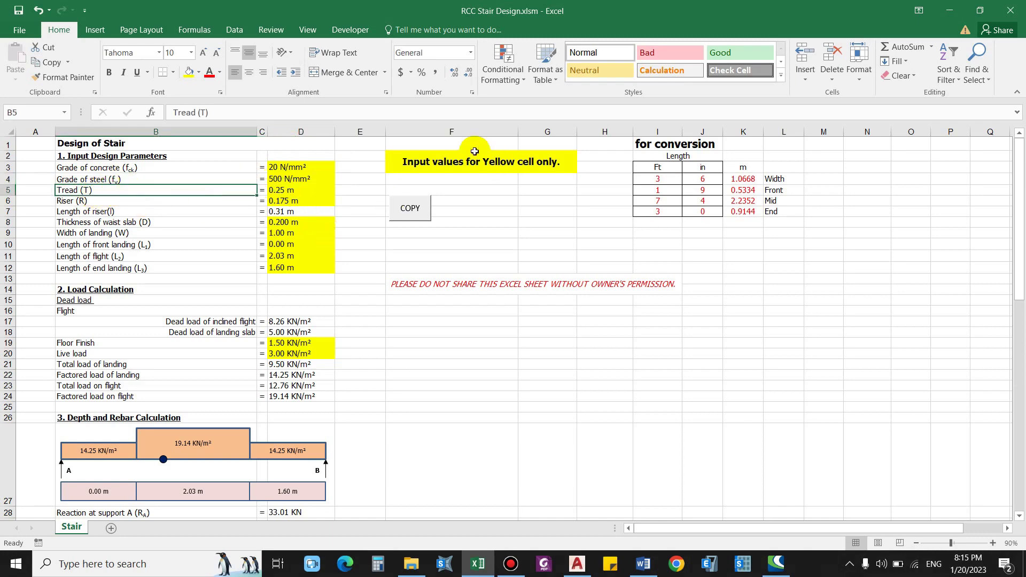
Start an aligned dimension on the stair in the AutoCAD plan, then cancel it
left_click(948, 10)
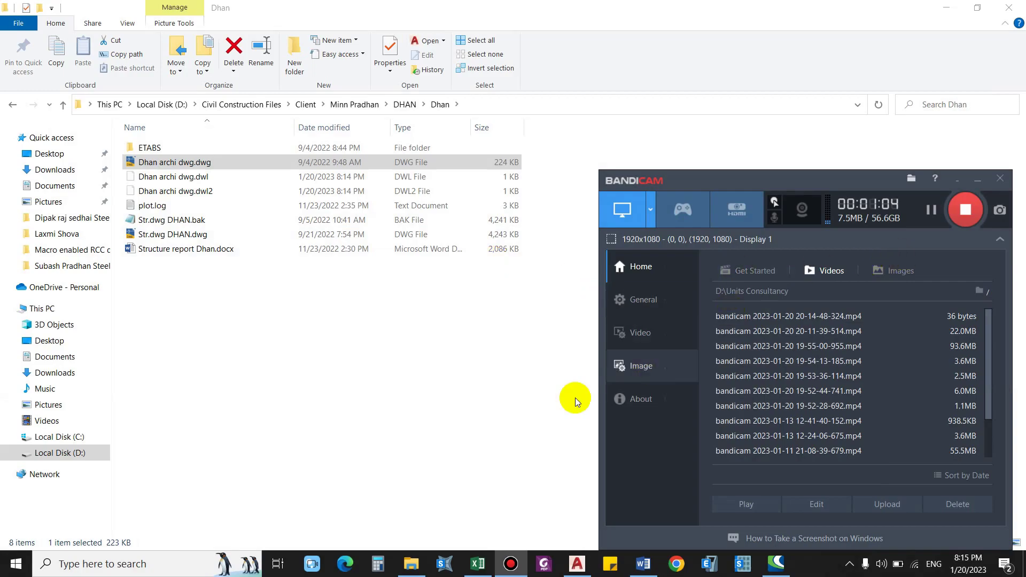
left_click(577, 564)
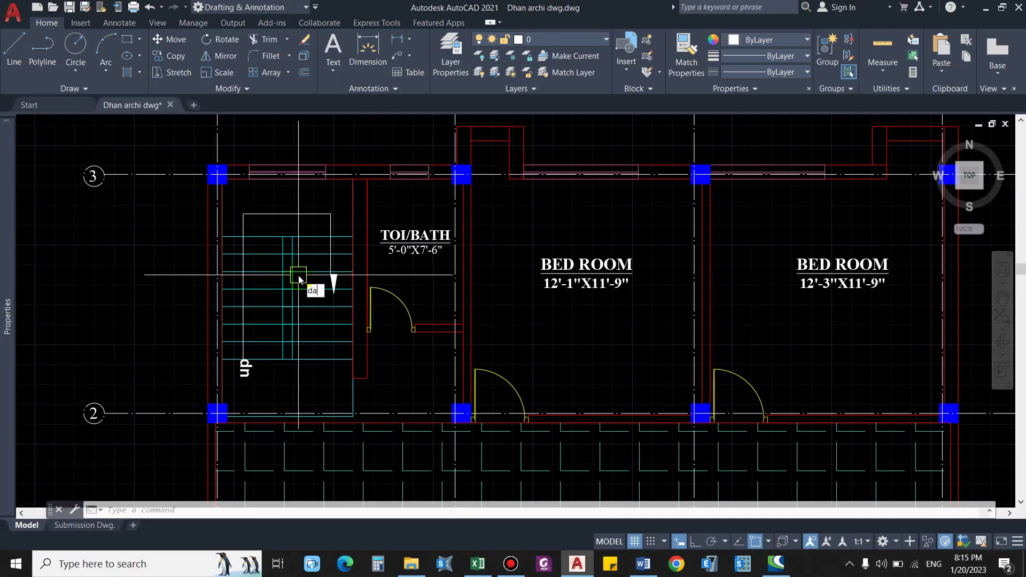
type("da")
key("Return")
left_click(299, 278)
scroll(307, 368, "up", 2)
left_click(299, 293)
key("Escape")
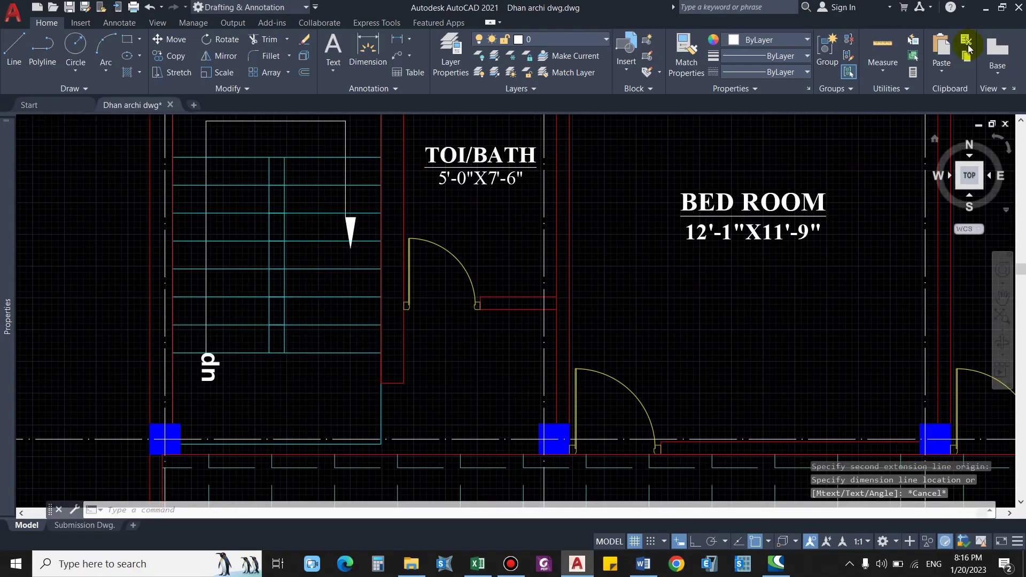
Enter 0 feet in the width conversion table, discarding the 11-inch entry
key("alt+Tab")
left_click(663, 167)
type("0")
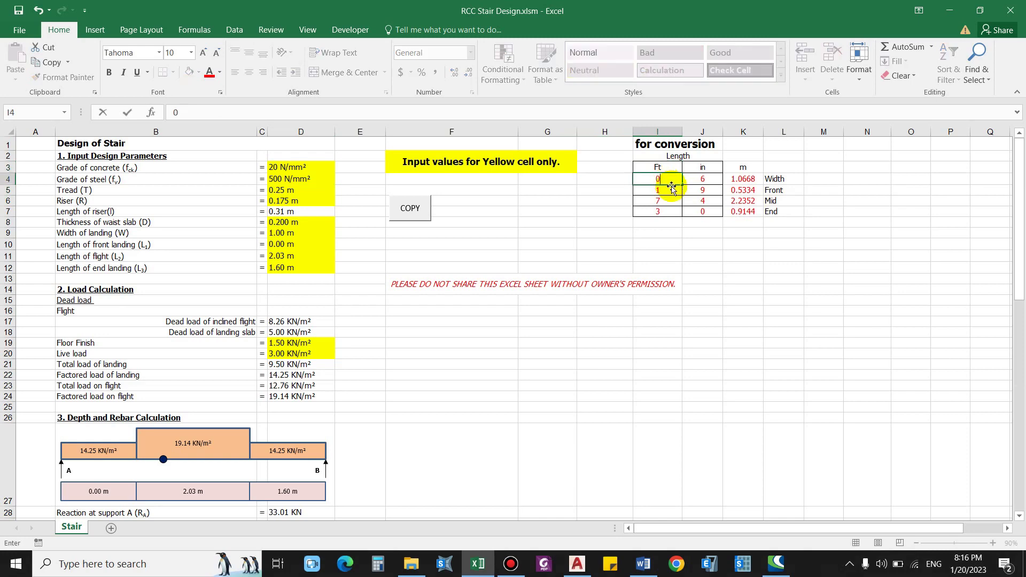
key("Tab")
type("11")
key("Escape")
Set tread to 0.28 m, riser to 0.160 m and waist slab to 0.150 m
left_click(277, 192)
type(".28")
key("Return")
type(".")
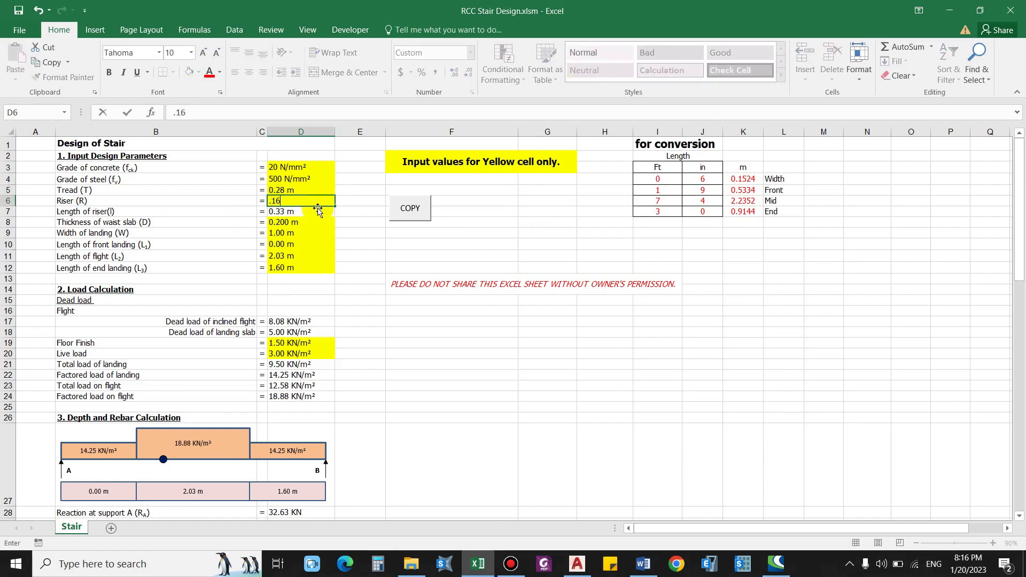
type("16")
key("Return")
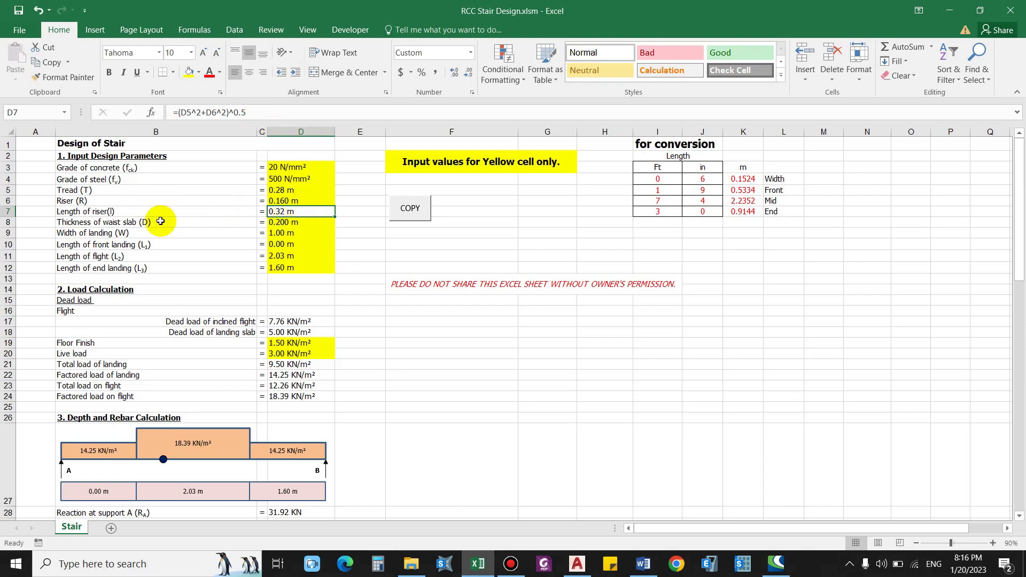
left_click(88, 222)
left_click(292, 223)
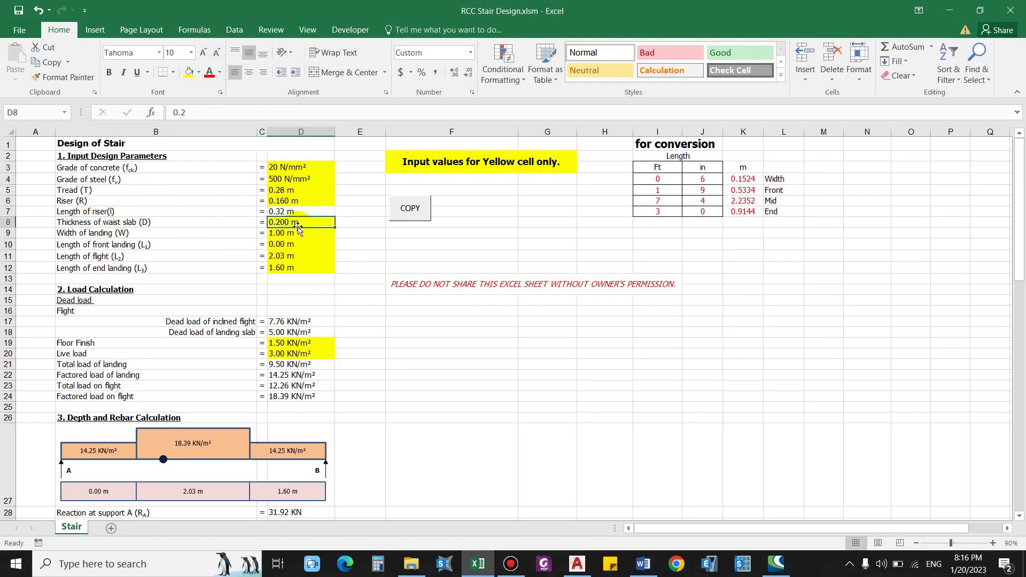
type(".15")
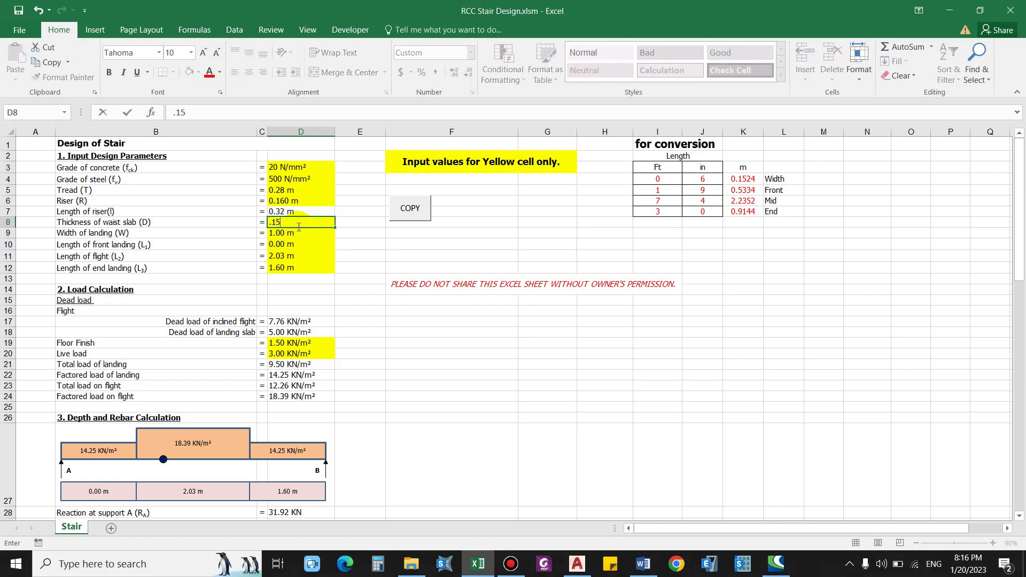
key("Return")
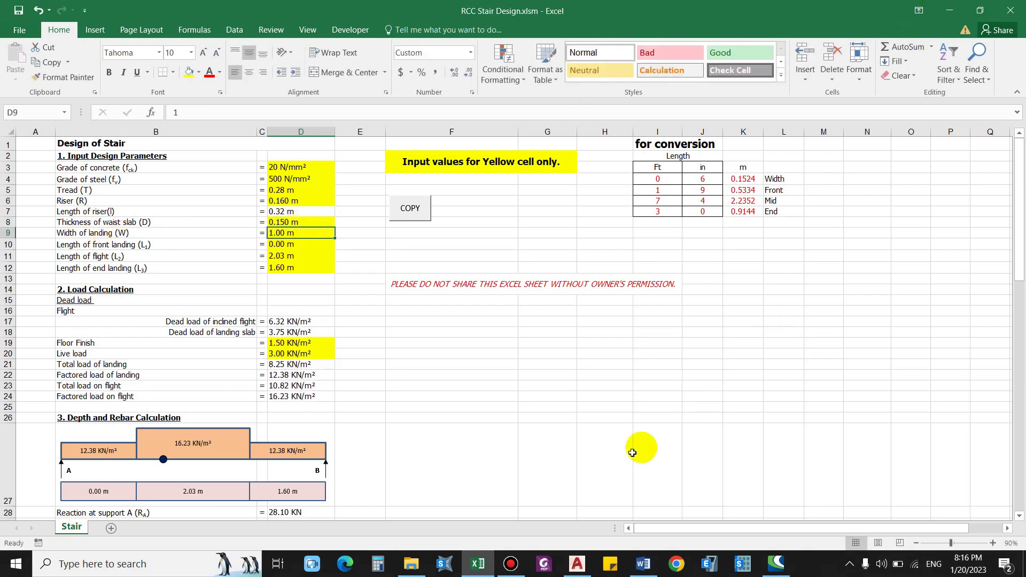
left_click(584, 566)
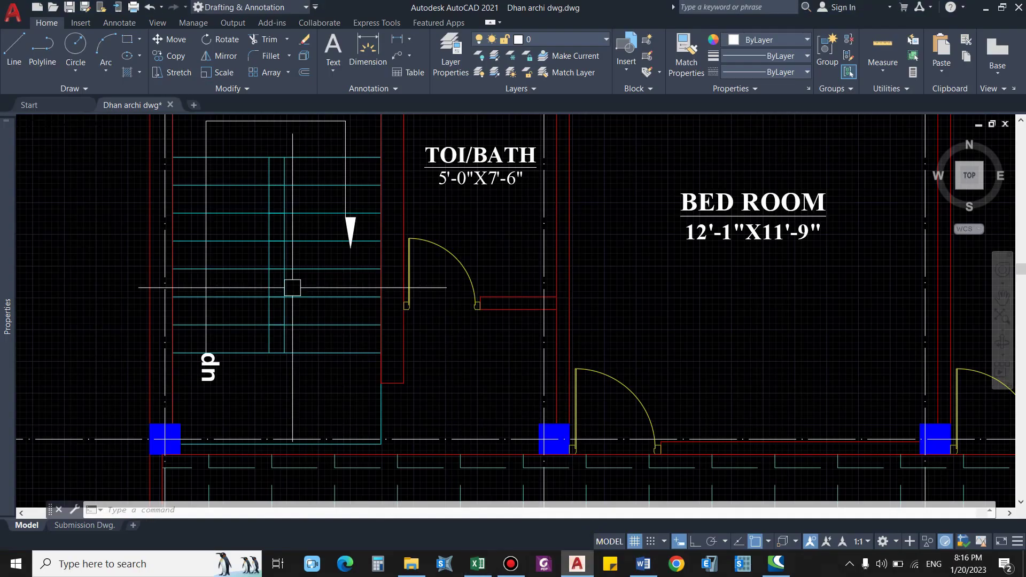
Measure the stair width in AutoCAD with DIMALIGNED, reading 3'-2"
type("dal")
key("Return")
left_click(172, 297)
left_click(257, 305)
key("Escape")
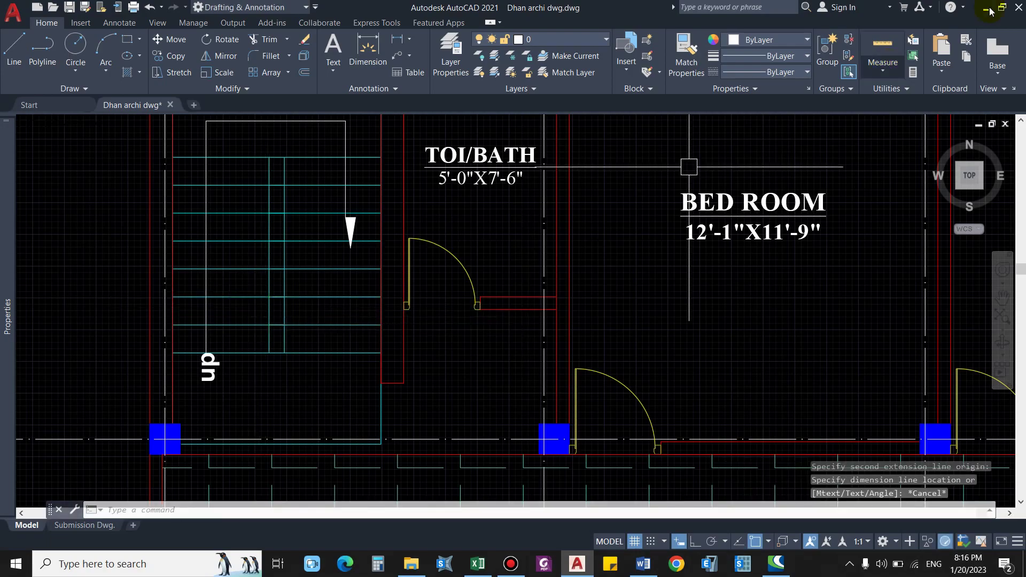
left_click(985, 8)
Enter 3 ft 2 in in the conversion table and set landing width to 0.965 m
left_click(657, 168)
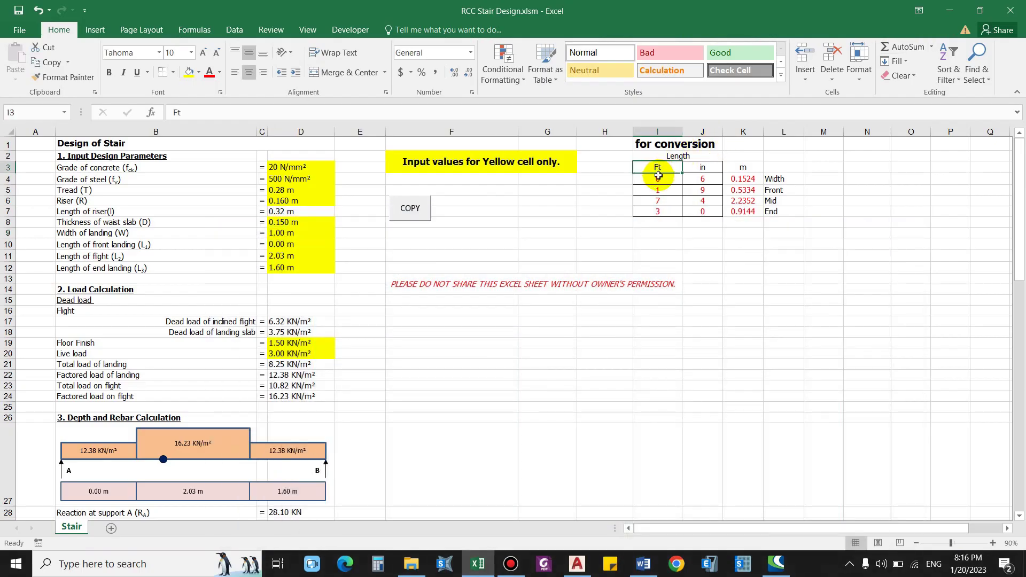
type("3")
key("Tab")
type("2")
key("Tab")
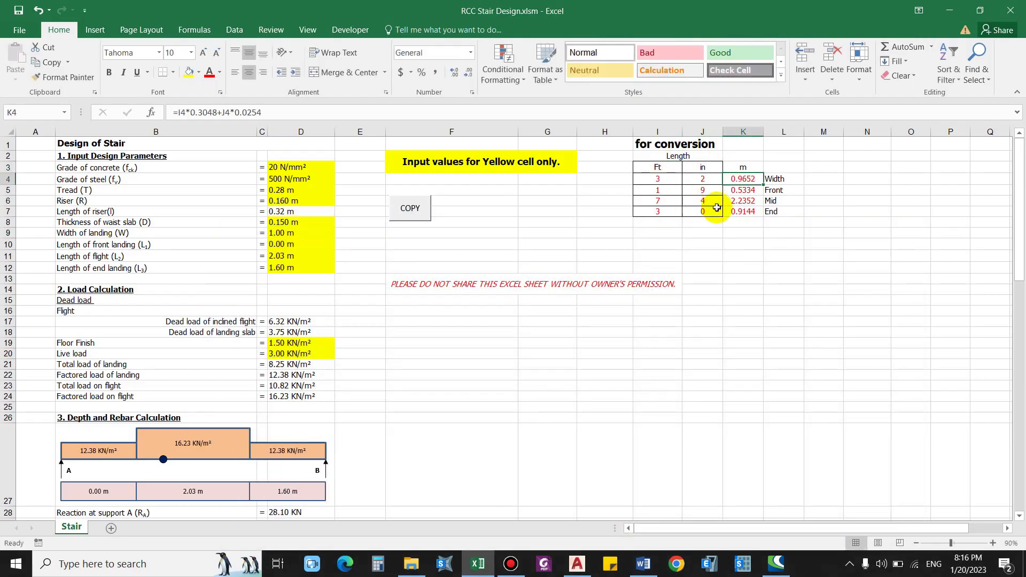
left_click(287, 233)
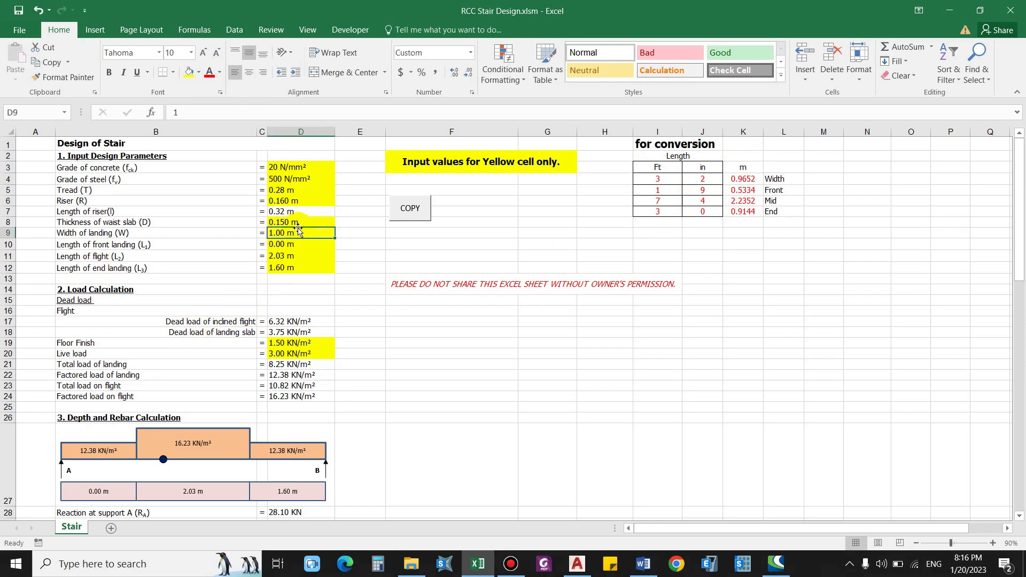
type(".965")
key("Return")
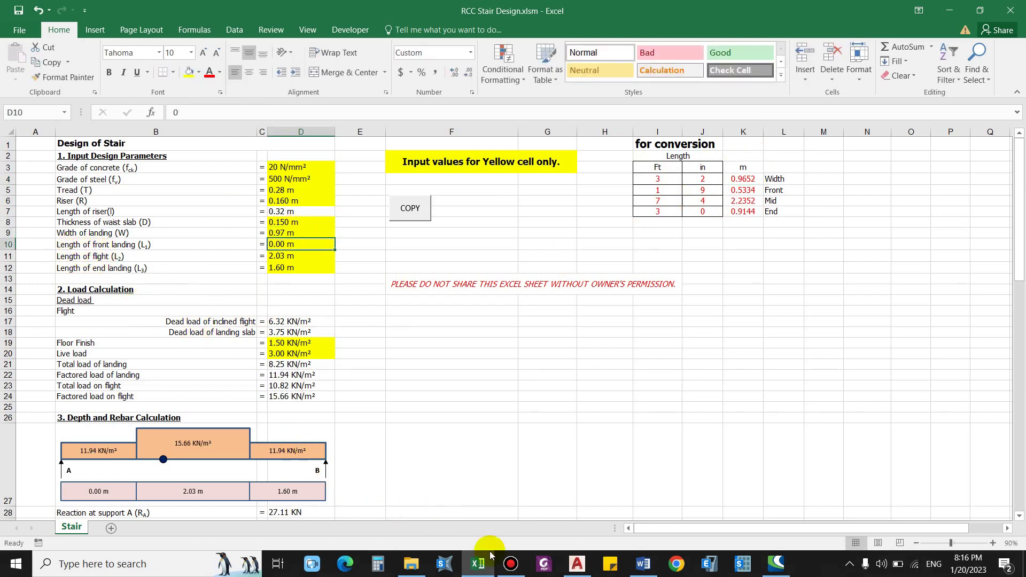
Measure the front landing in AutoCAD with DIMALIGNED, reading 2'-10"
left_click(576, 563)
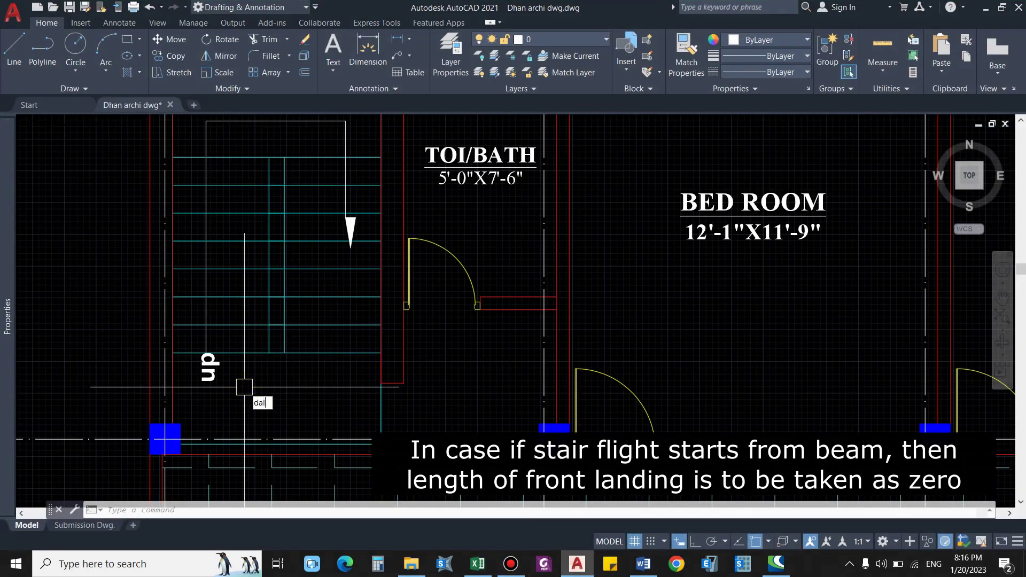
type("dal")
key("Return")
left_click(165, 439)
left_click(177, 354)
key("Escape")
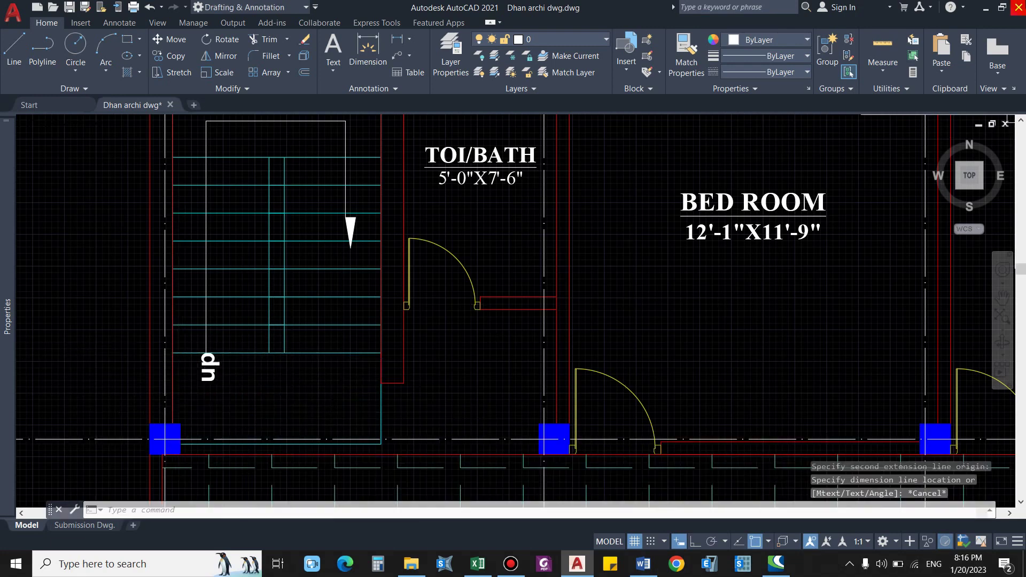
left_click(982, 8)
Enter 2 ft 10 in in the Front row and set front landing length to 0.86 m
left_click(660, 195)
type("2")
key("Tab")
type("10")
key("Tab")
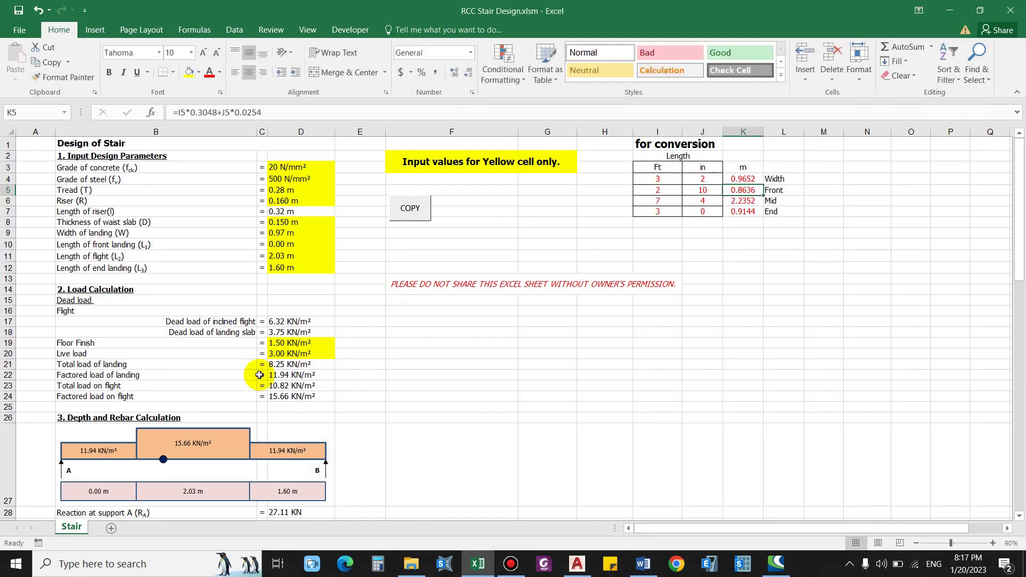
left_click(292, 244)
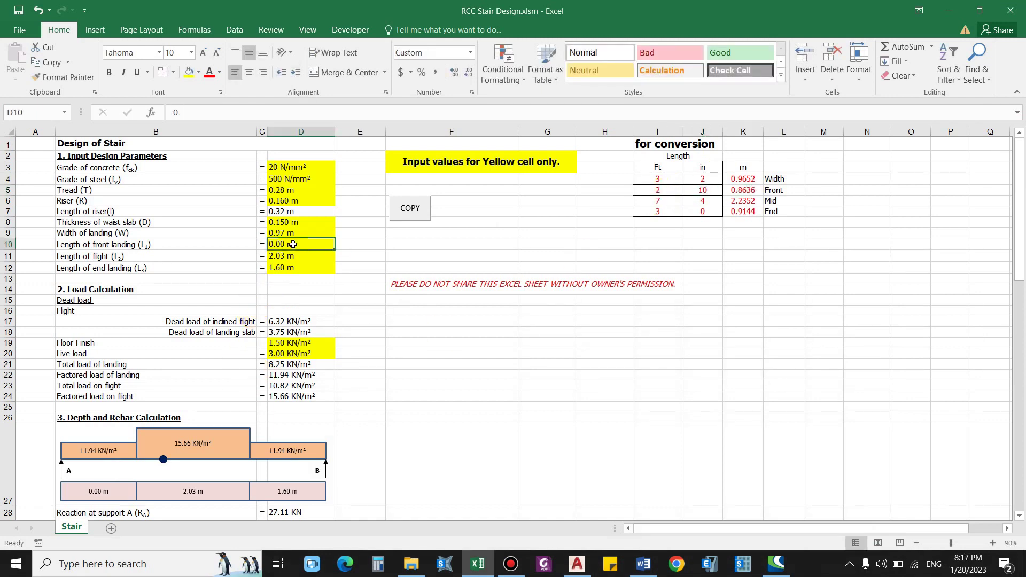
type("0.86")
key("Return")
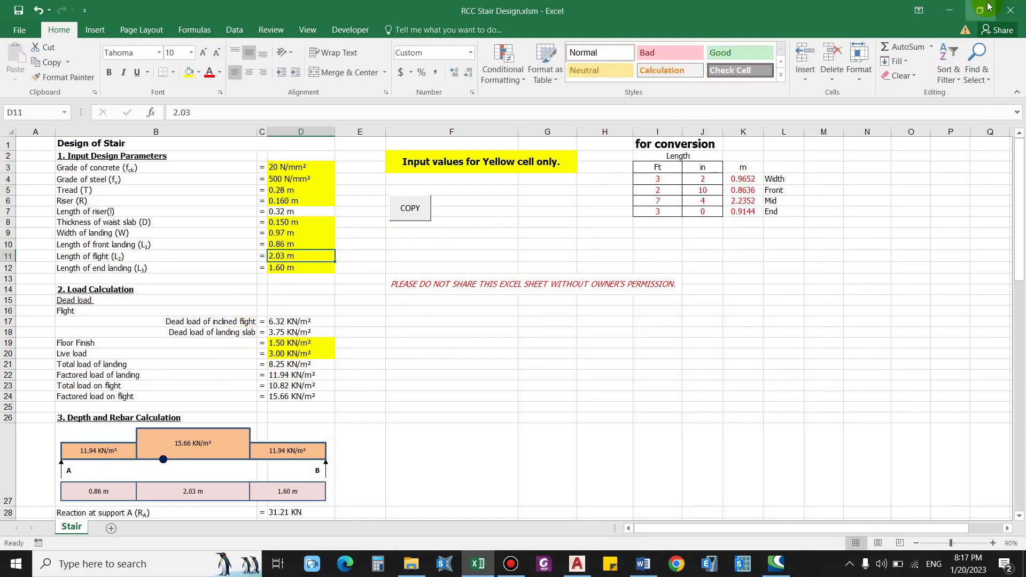
Measure the middle stair flight in AutoCAD with an aligned dimension, reading 6'-5"
left_click(951, 15)
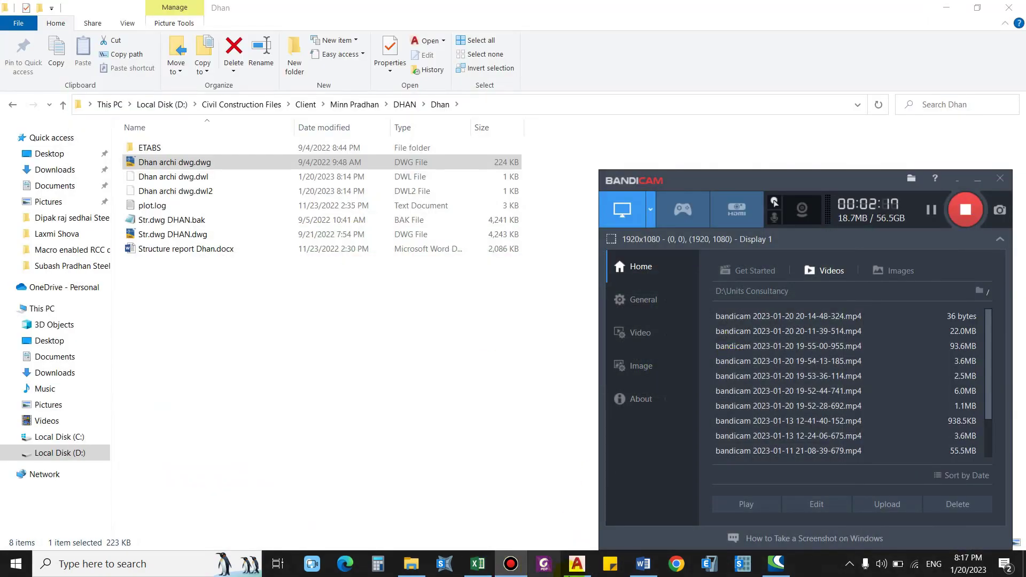
left_click(577, 564)
key("Escape")
key("Escape")
type("da")
key("Return")
left_click(269, 158)
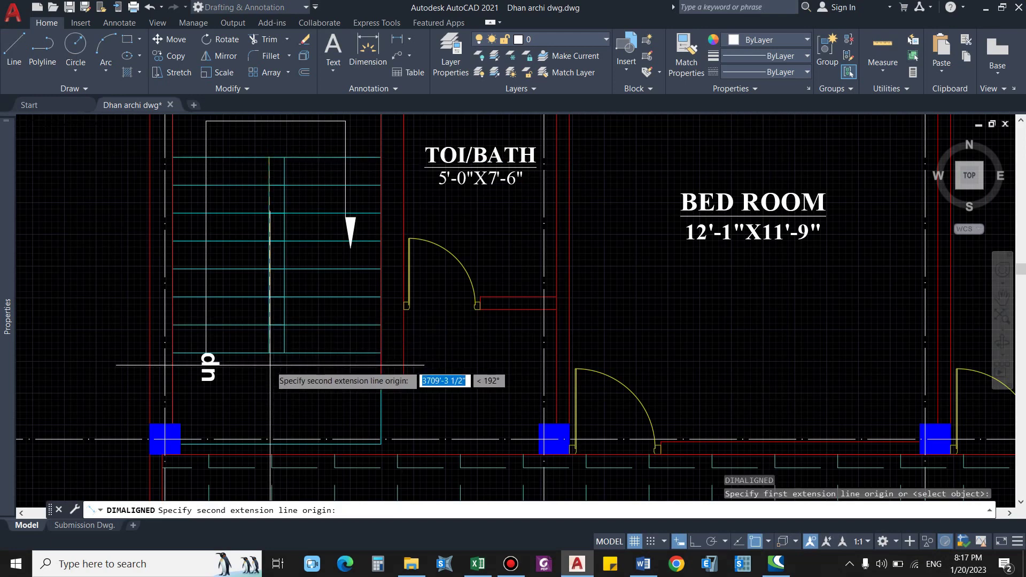
left_click(263, 354)
key("Escape")
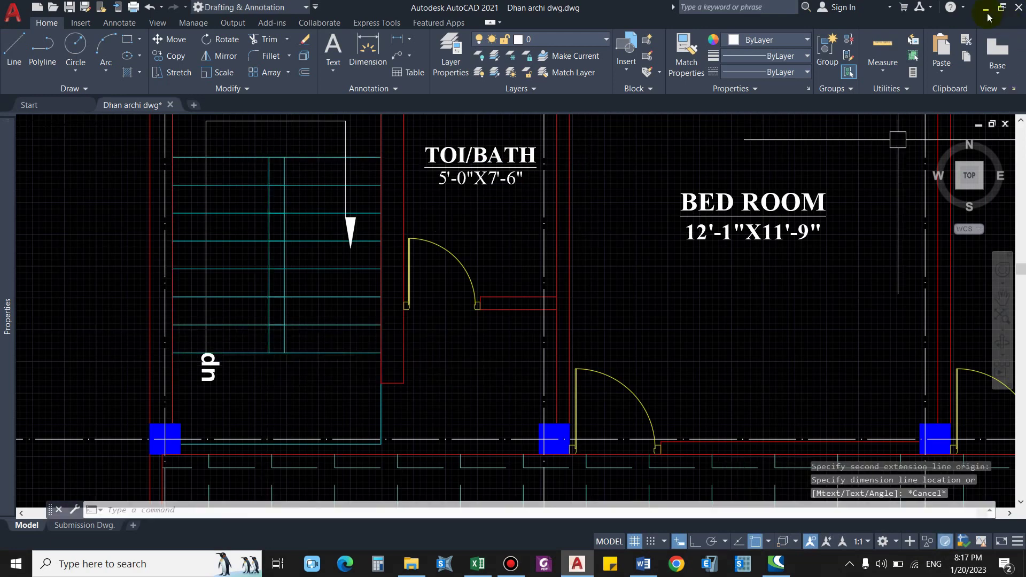
left_click(987, 13)
Enter a flight length of 1.955 m in D11
key("alt+Tab")
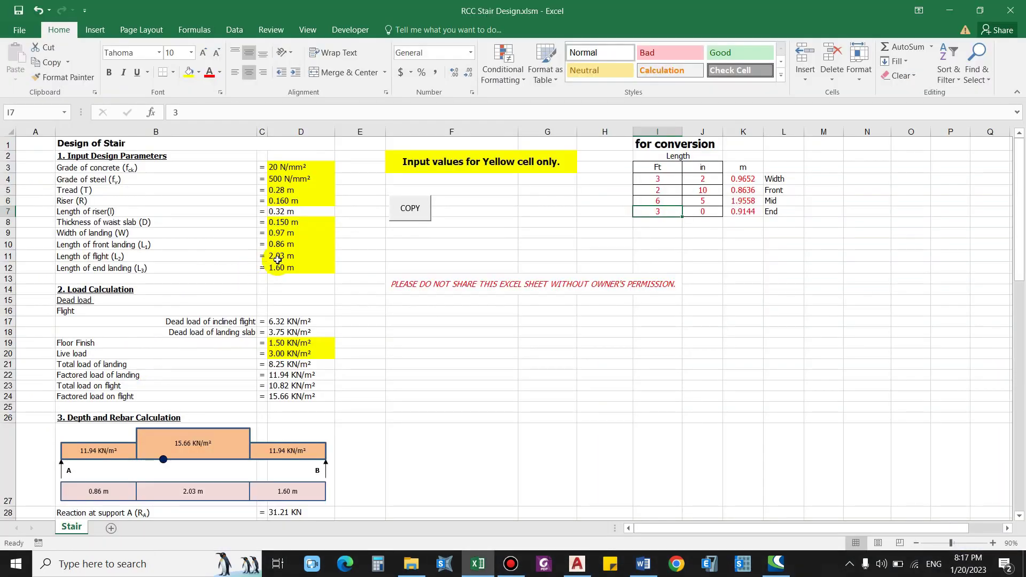
left_click(278, 260)
type("1.955")
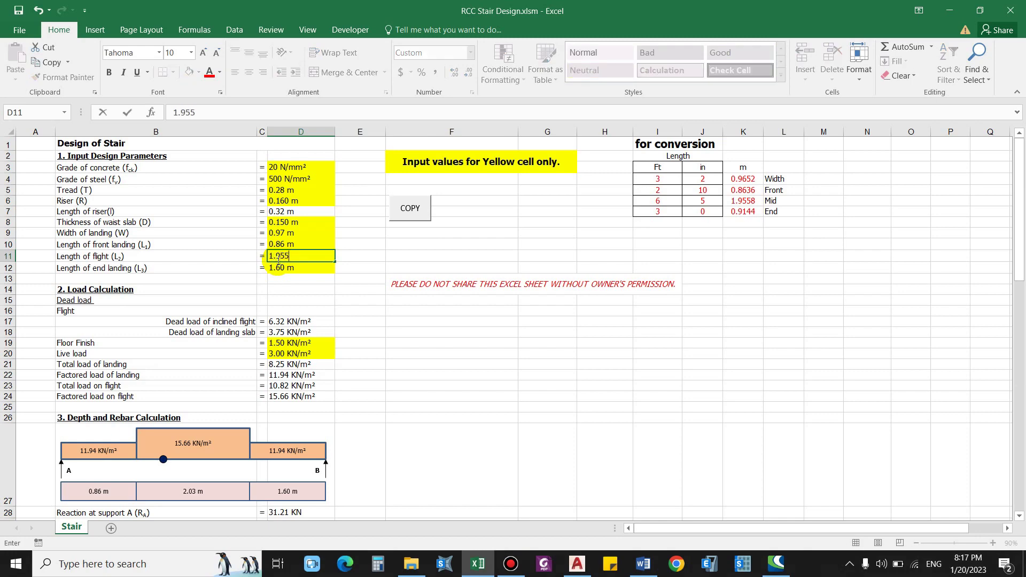
key("Return")
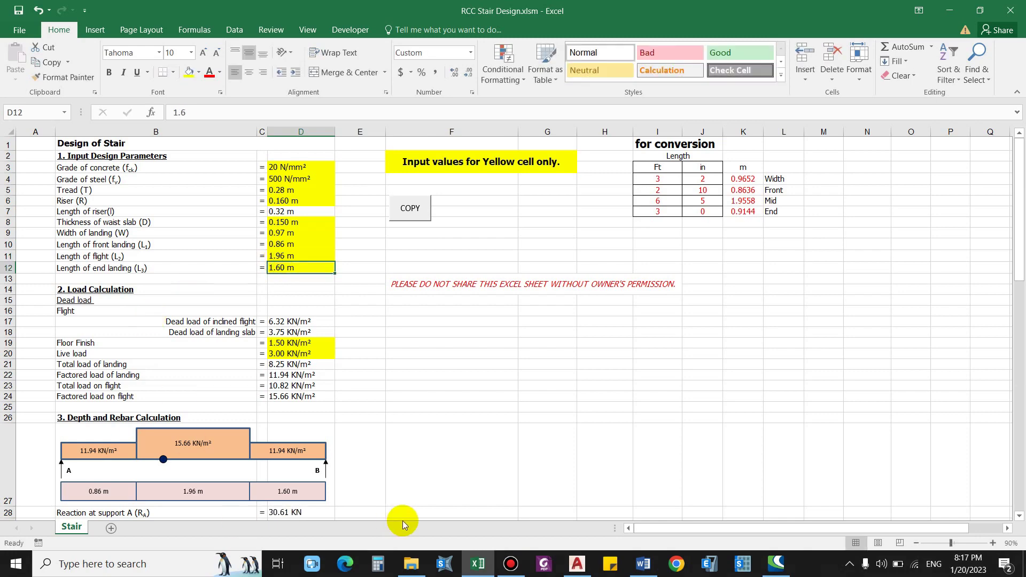
Measure the end landing in AutoCAD with an aligned dimension, reading 3'-3"
left_click(576, 564)
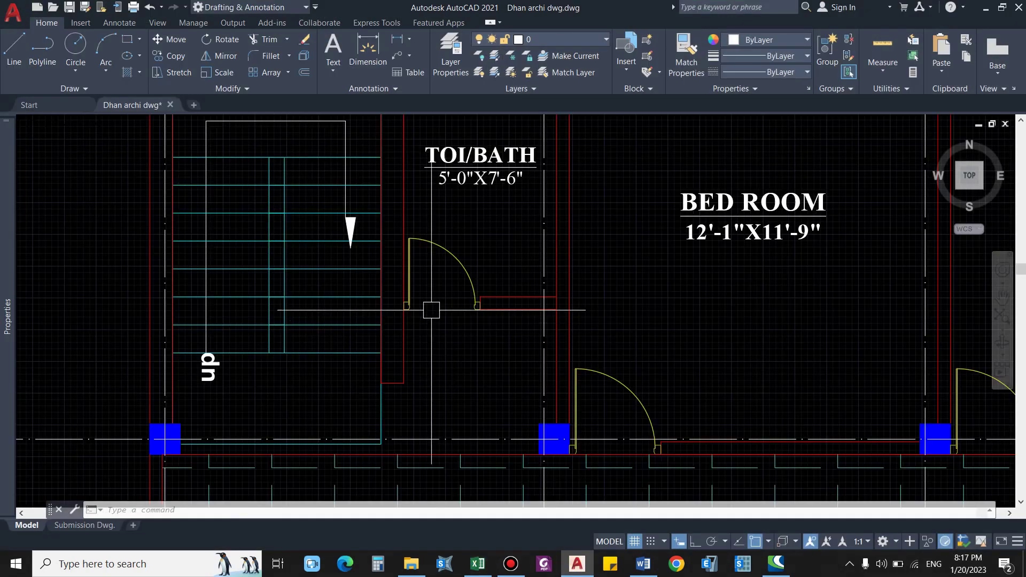
scroll(430, 315, "down", 2)
type("sal")
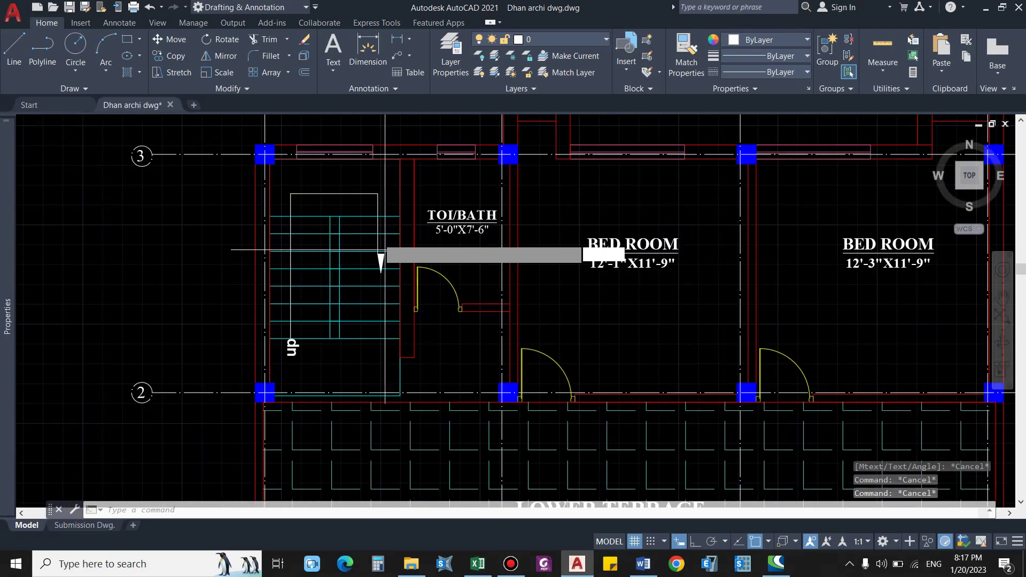
key("Return")
scroll(280, 188, "up", 2)
left_click(295, 141)
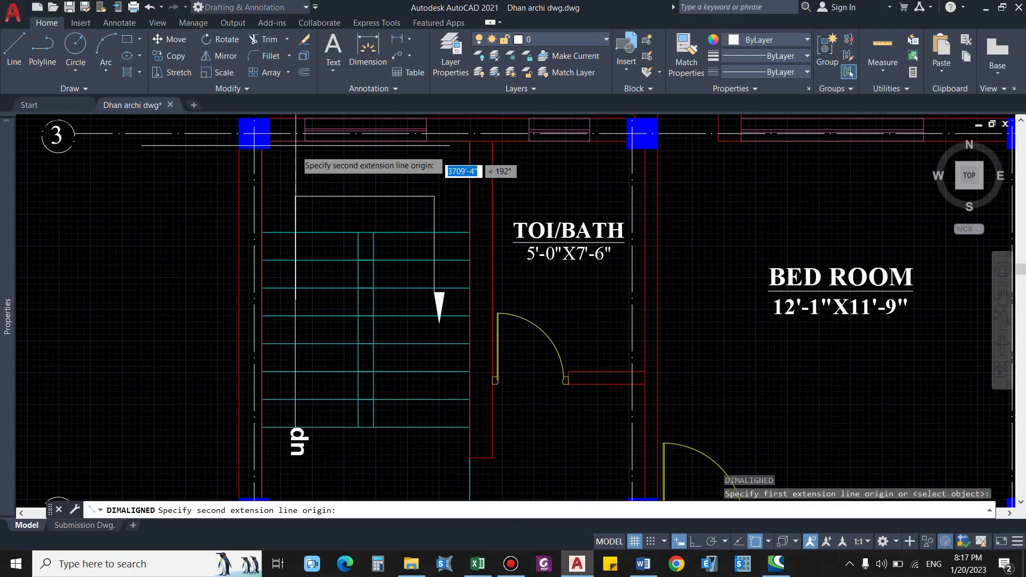
left_click(295, 232)
key("Escape")
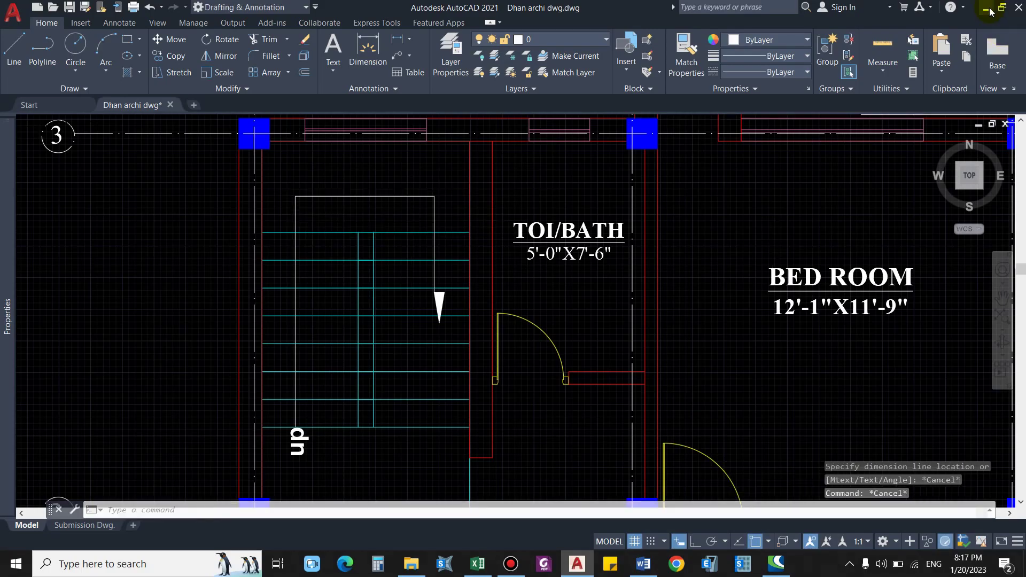
Enter 3 inches in the End row and set end landing length to 0.99 m
key("alt+Tab")
left_click(706, 211)
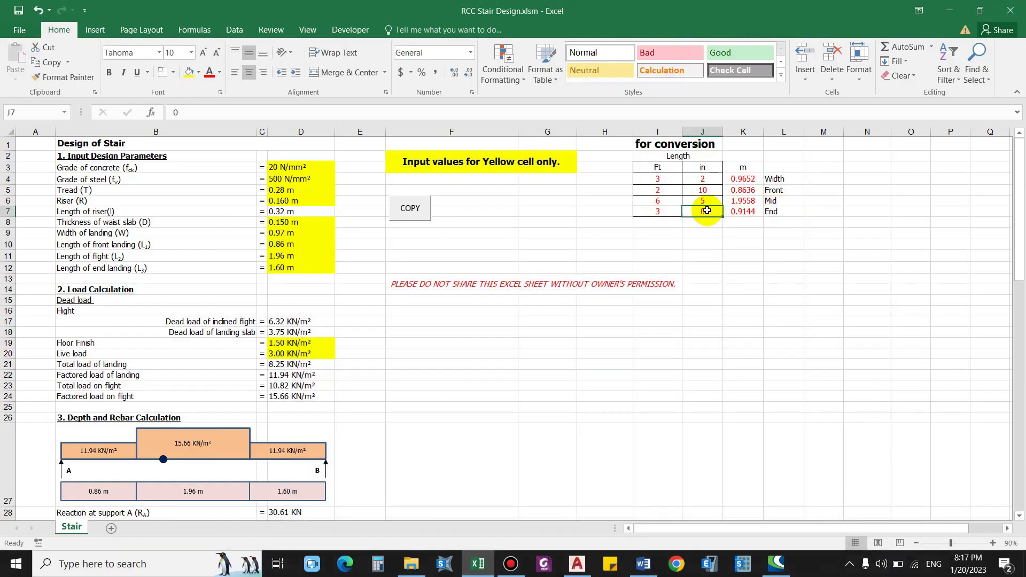
type("3")
left_click(276, 269)
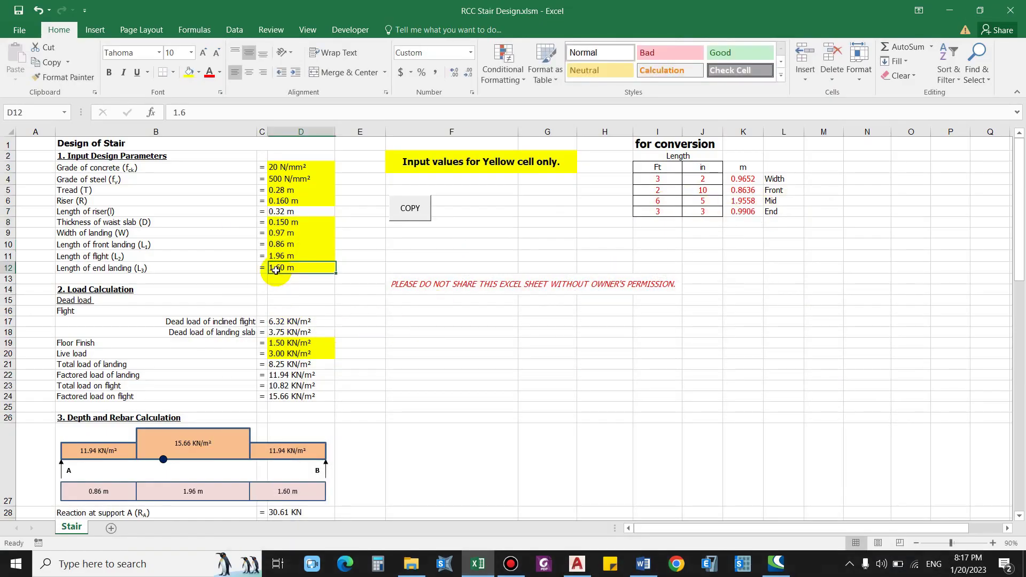
type(".99")
key("Return")
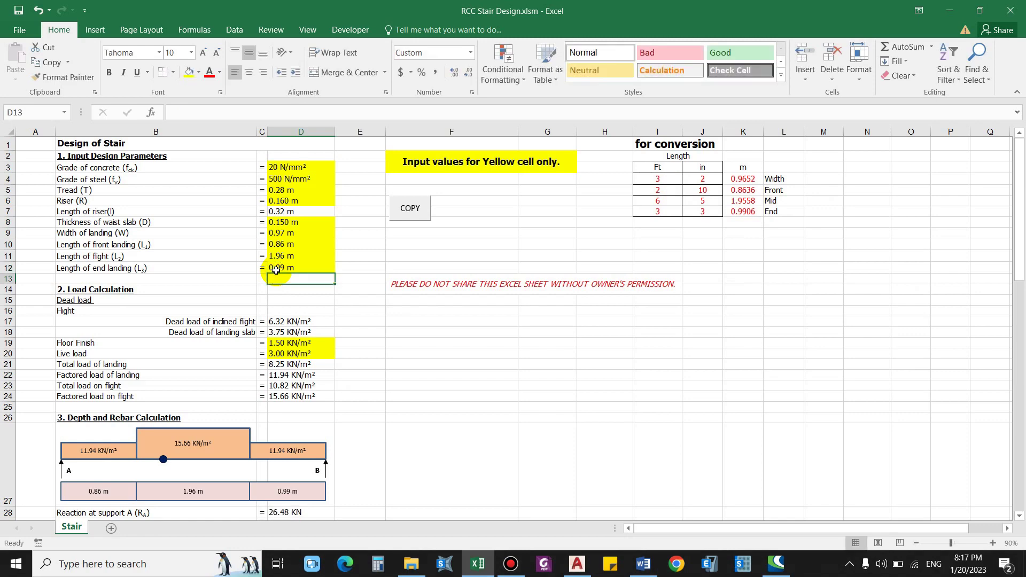
scroll(187, 374, "down", 1)
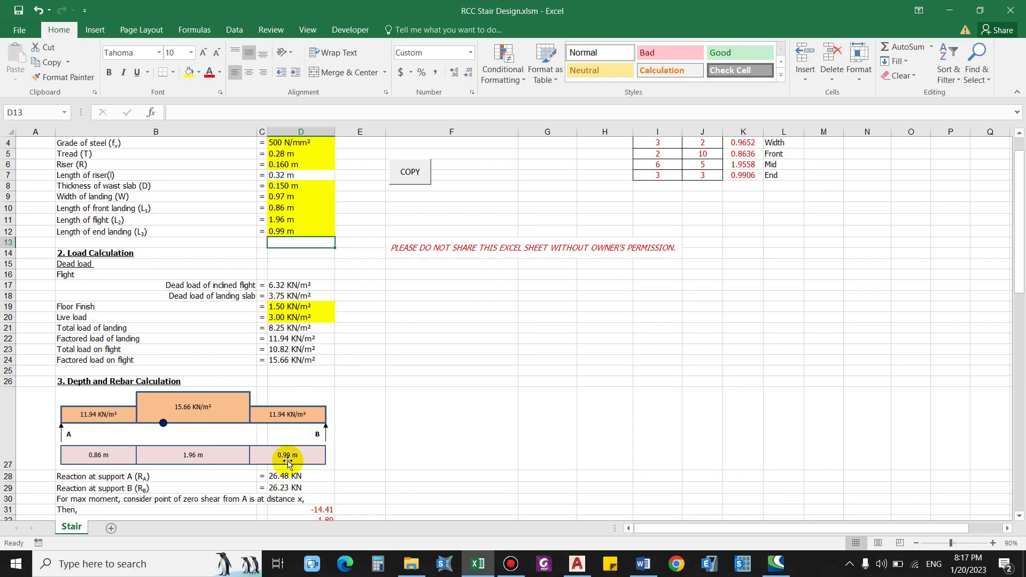
scroll(553, 481, "up", 1)
left_click(532, 354)
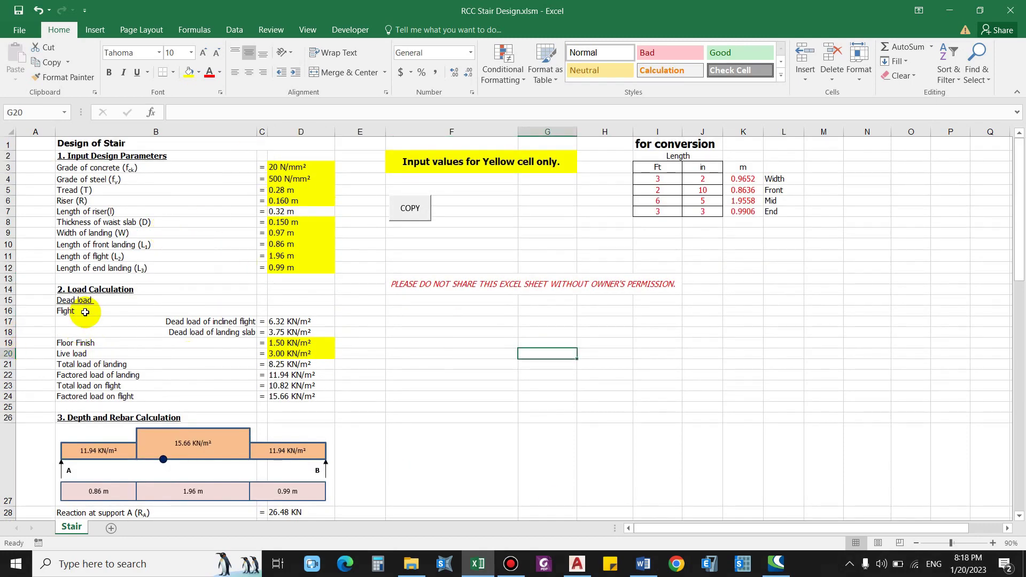
left_click(227, 322)
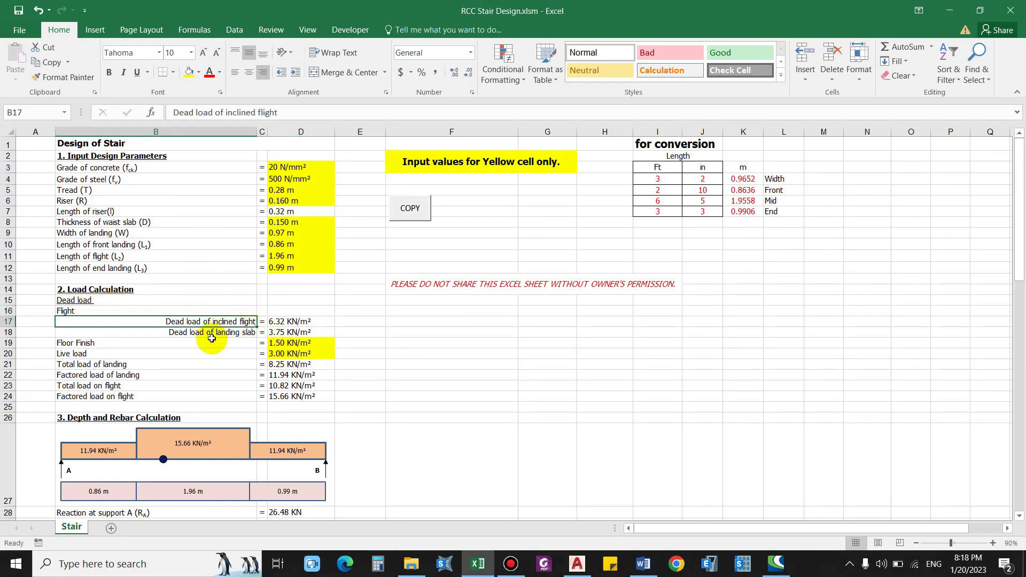
left_click(229, 332)
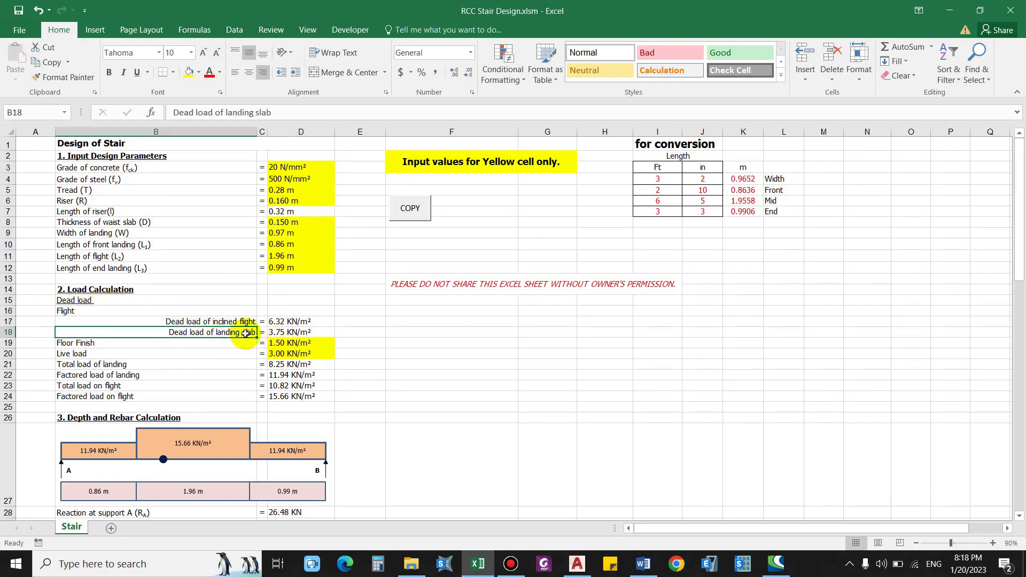
left_click(108, 350)
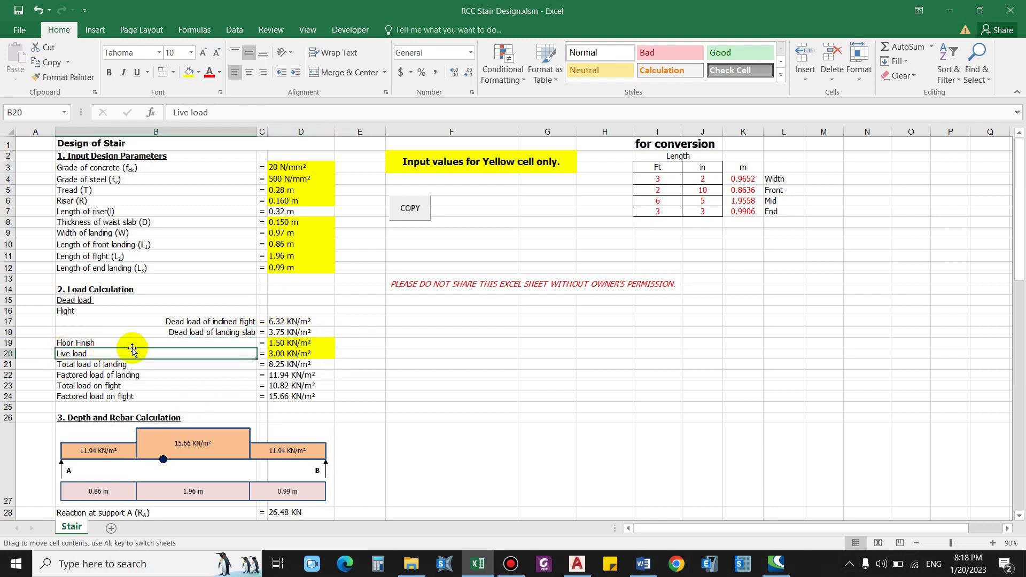
left_click(283, 343)
left_click(128, 354)
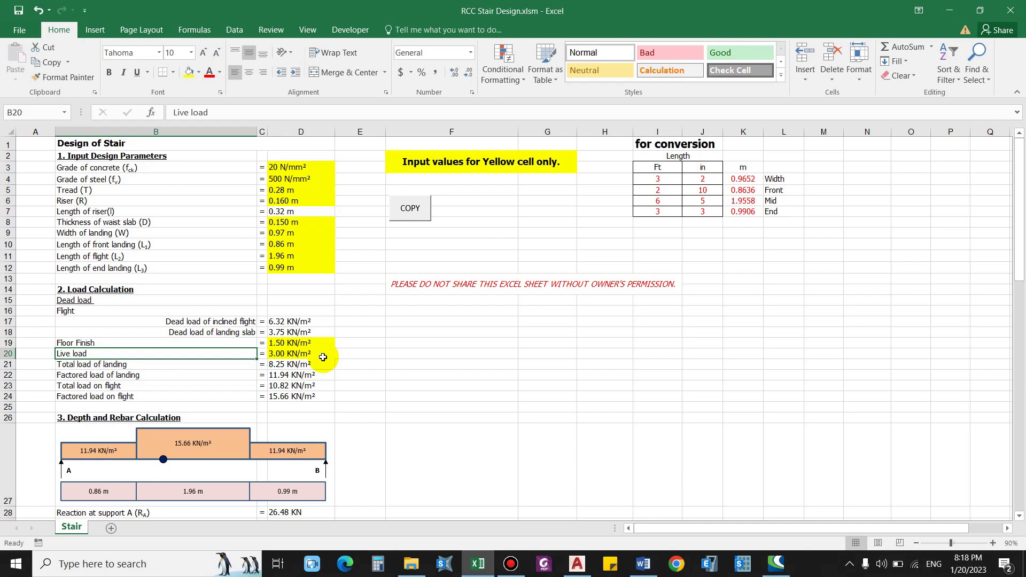
left_click(128, 365)
left_click(307, 364)
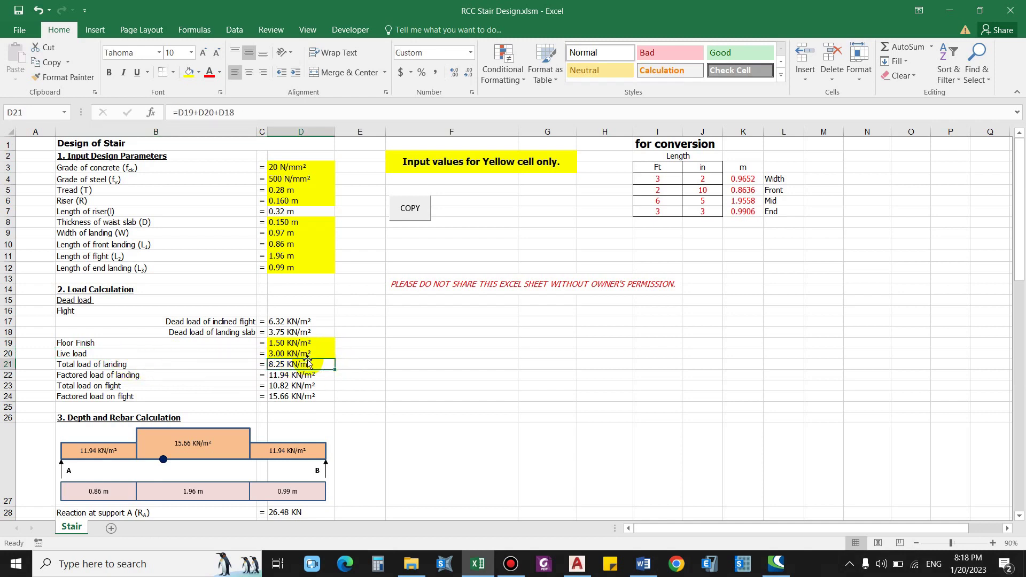
double_click(308, 363)
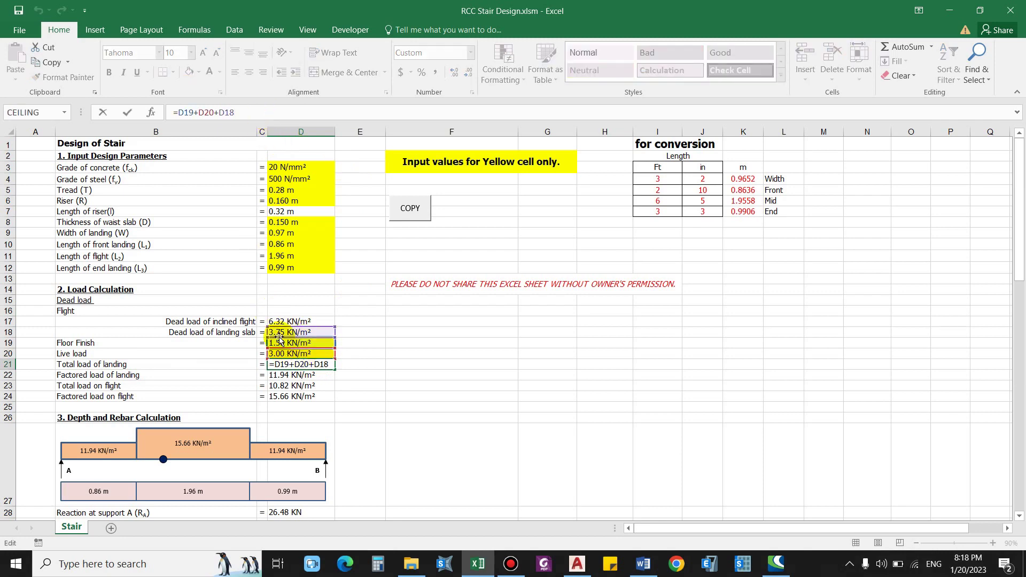
left_click(134, 375)
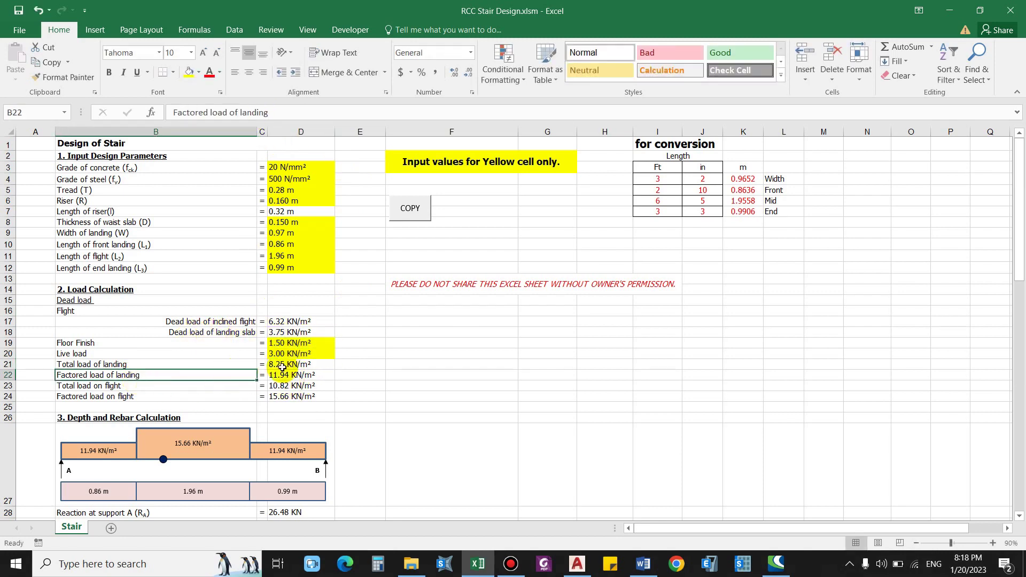
left_click(140, 396)
left_click(319, 387)
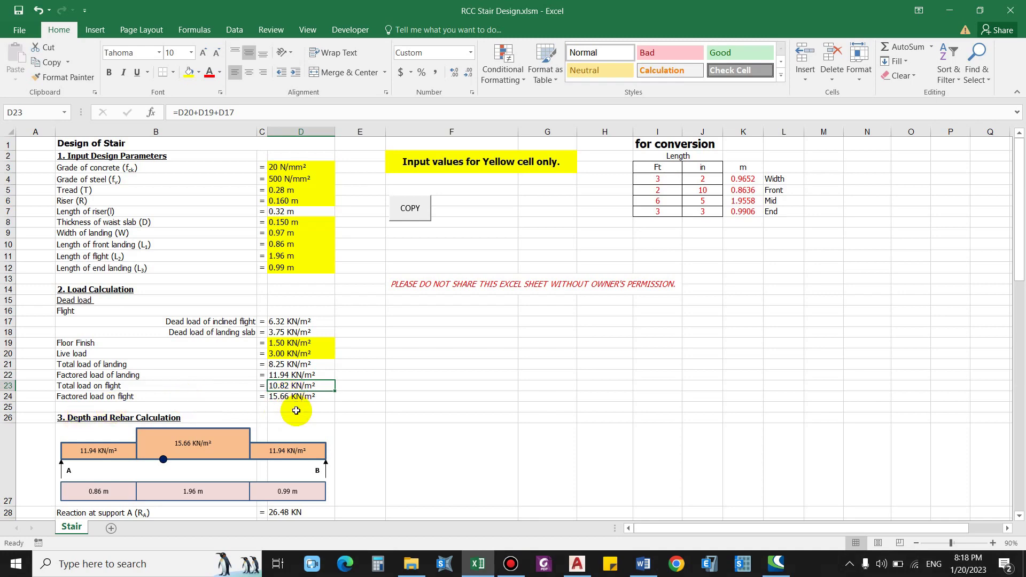
scroll(296, 411, "down", 2)
left_click(106, 383)
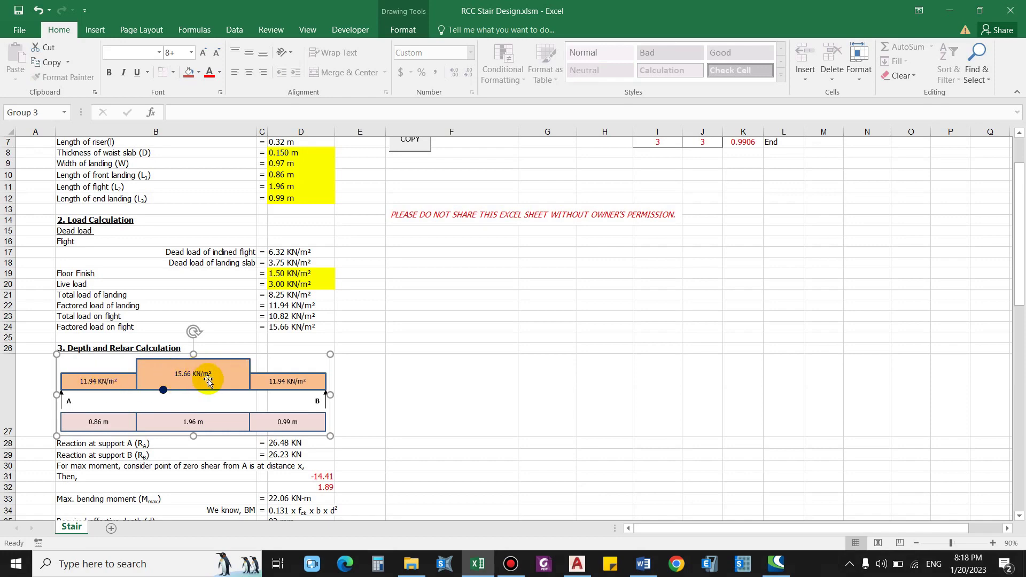
left_click(430, 417)
scroll(412, 443, "down", 1)
left_click(413, 443)
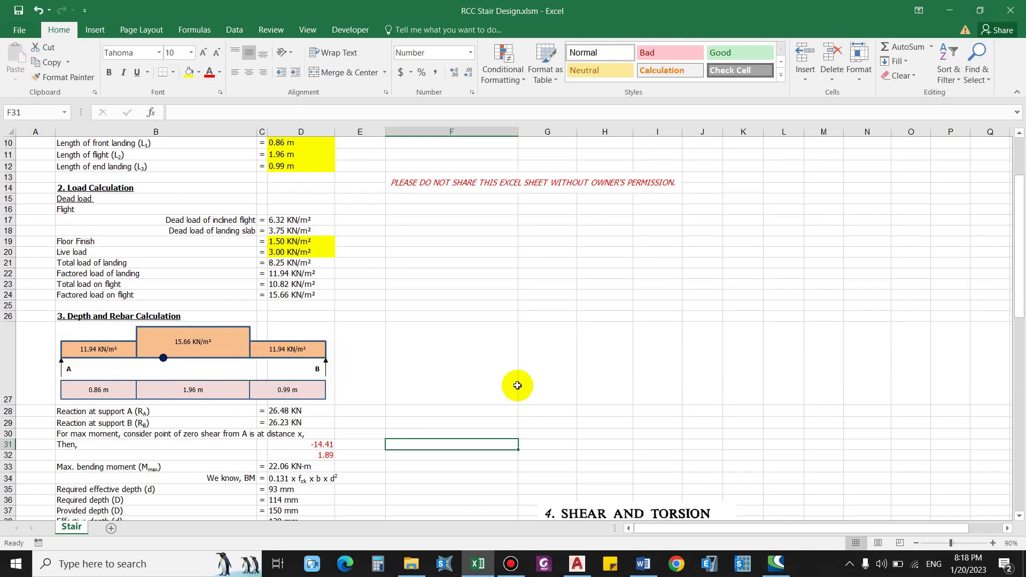
scroll(315, 359, "down", 1)
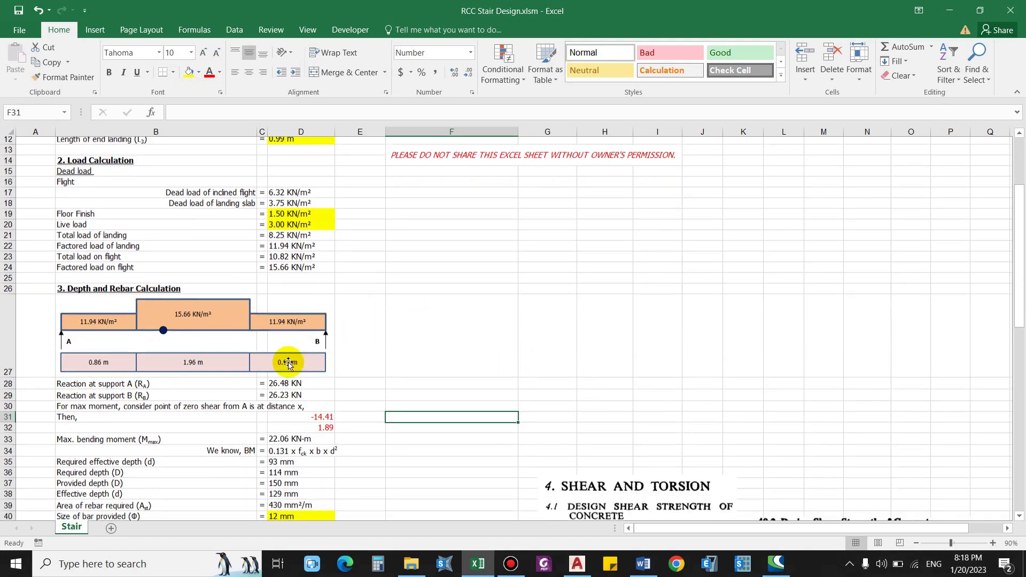
left_click(143, 376)
left_click(144, 388)
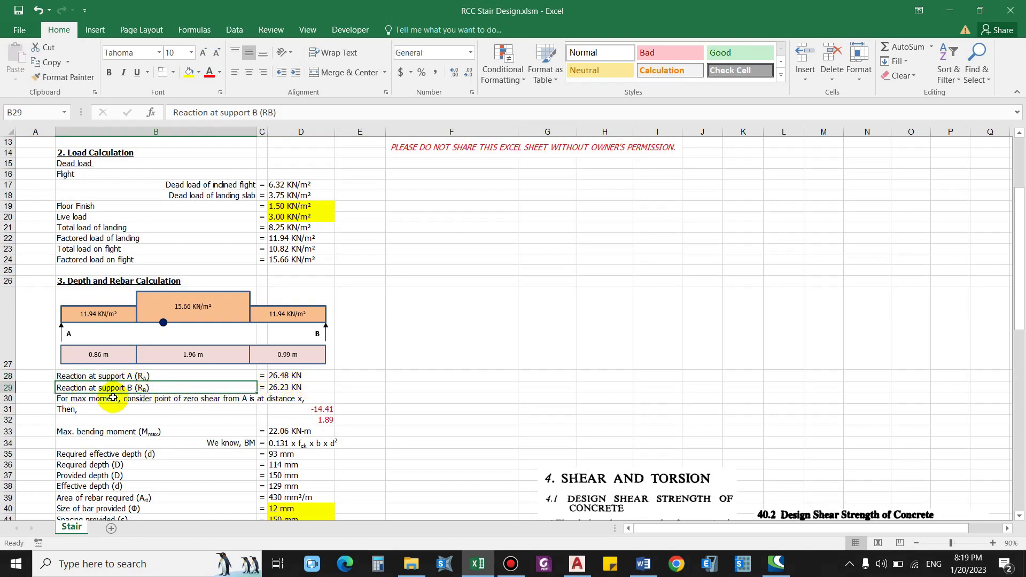
left_click(100, 399)
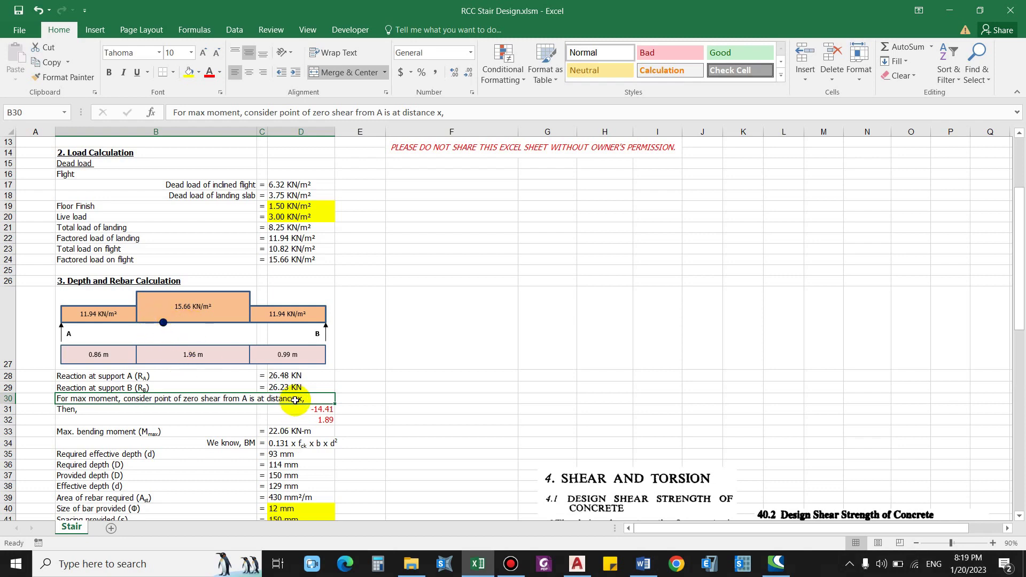
Label row 32 'x =' with x right-aligned in B32 and the 1.89 result centred
left_click(133, 420)
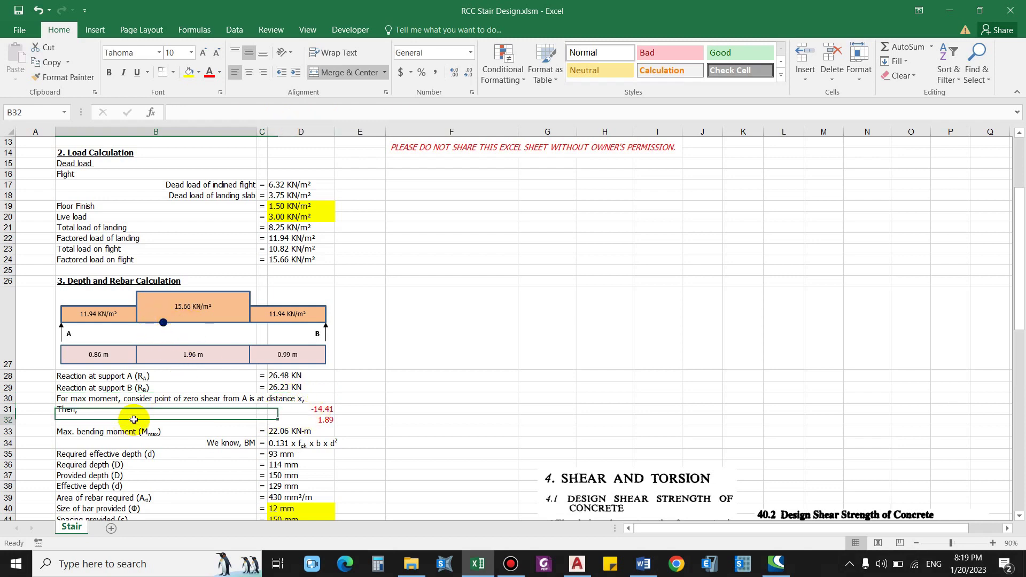
type("x")
key("Tab")
type("=")
key("Tab")
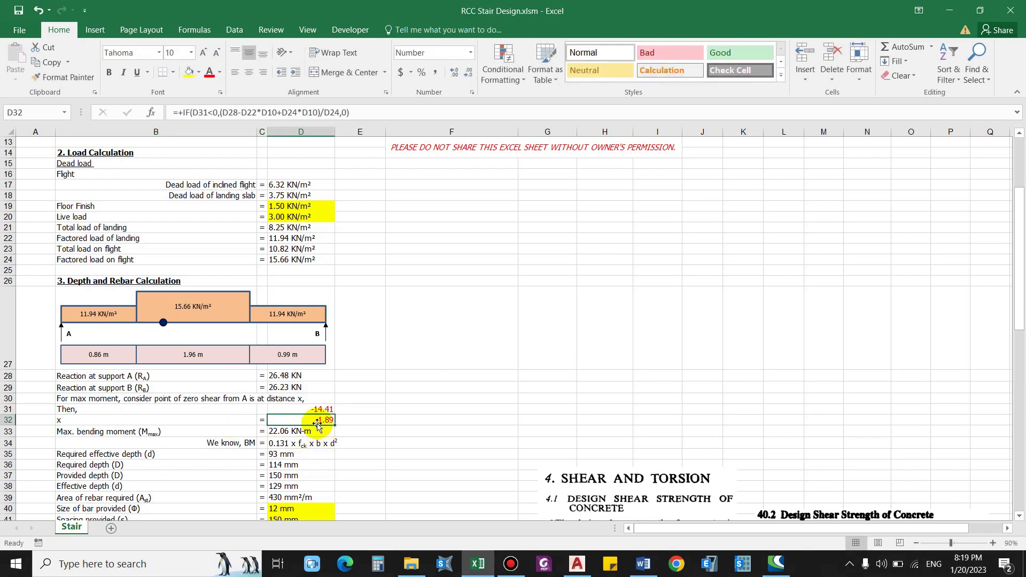
left_click(249, 72)
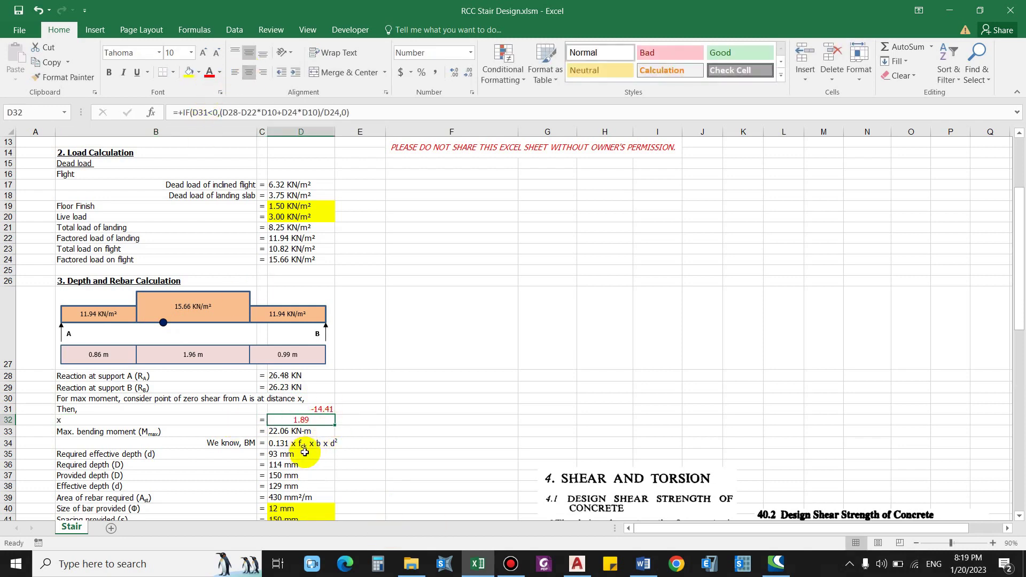
left_click(137, 420)
left_click(263, 72)
Check the 22.06 KN-m maximum bending moment formula =ABS(D28*D32-D24*D32*D32/2)
scroll(287, 498, "down", 1)
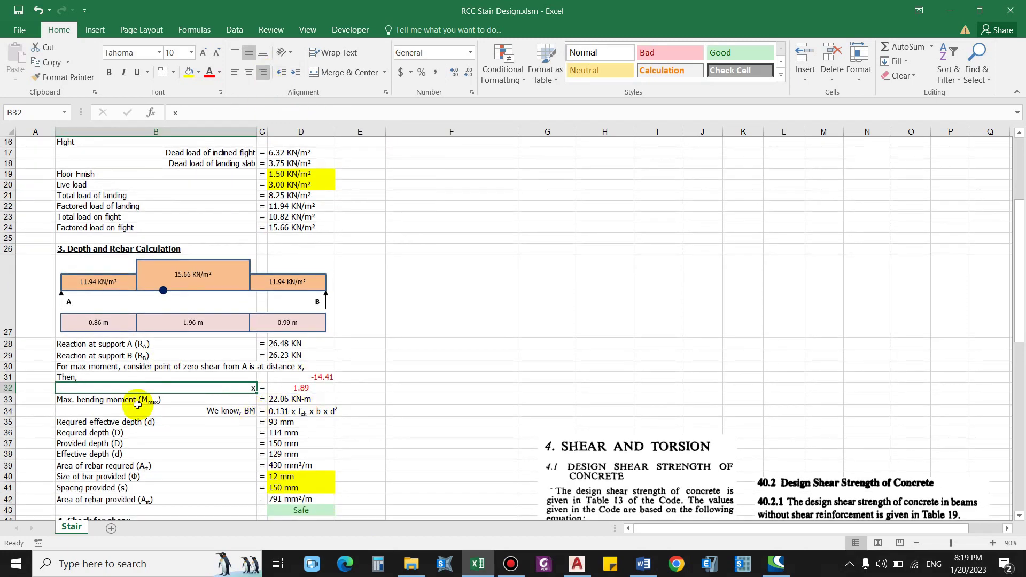
left_click(301, 400)
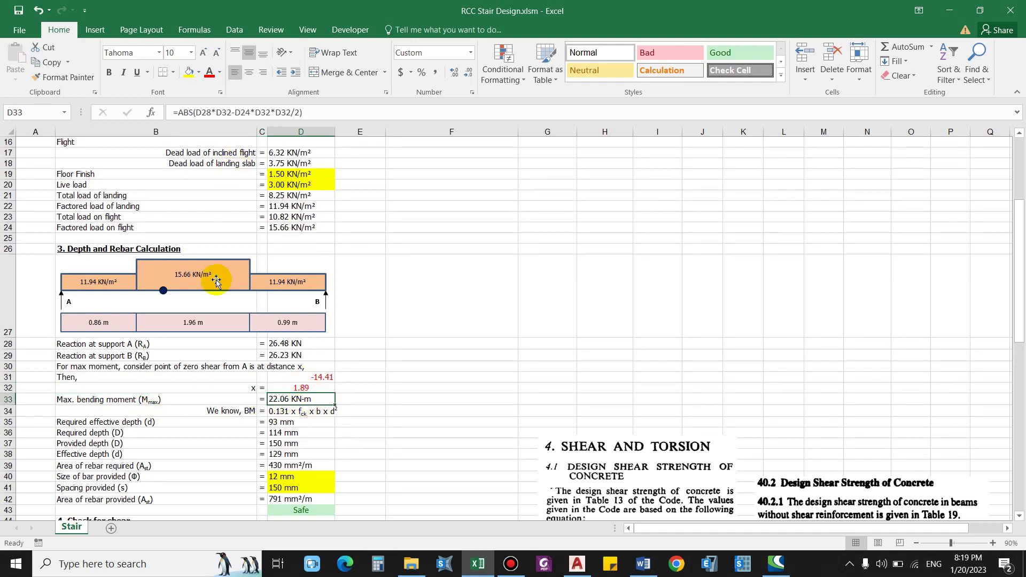
left_click(400, 435)
scroll(208, 435, "down", 1)
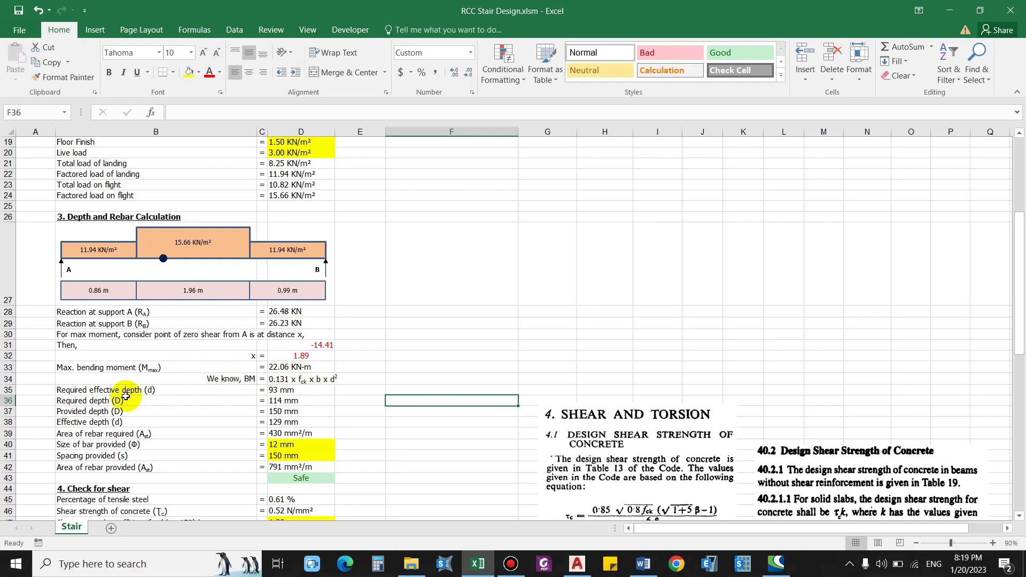
scroll(119, 393, "down", 1)
left_click(163, 358)
left_click(292, 359)
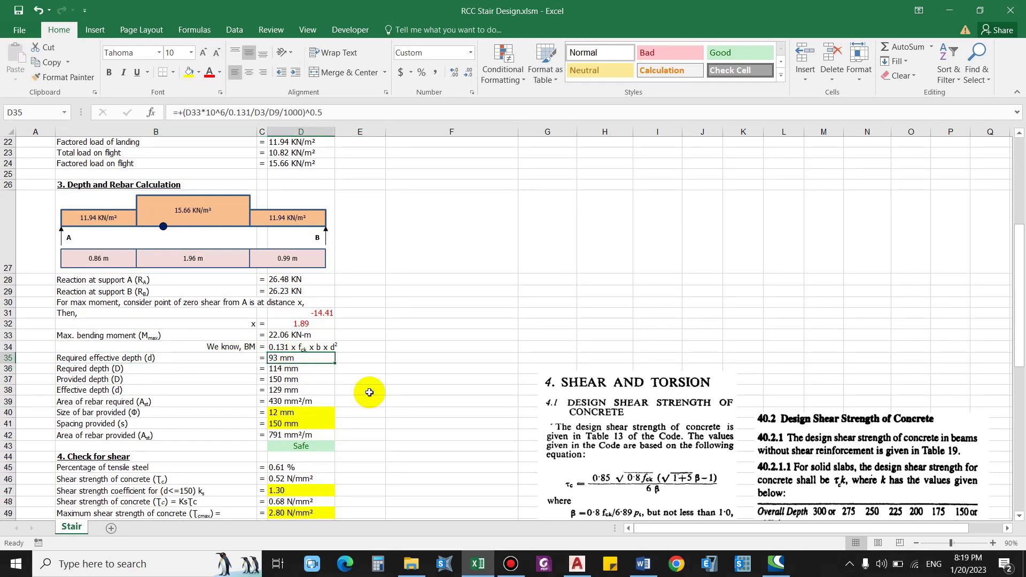
left_click(119, 370)
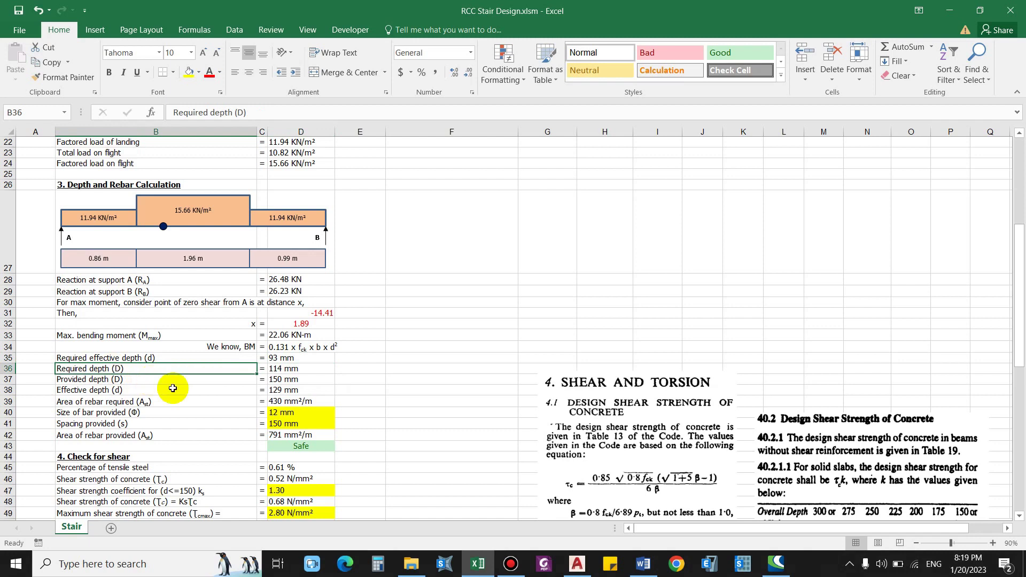
left_click(292, 370)
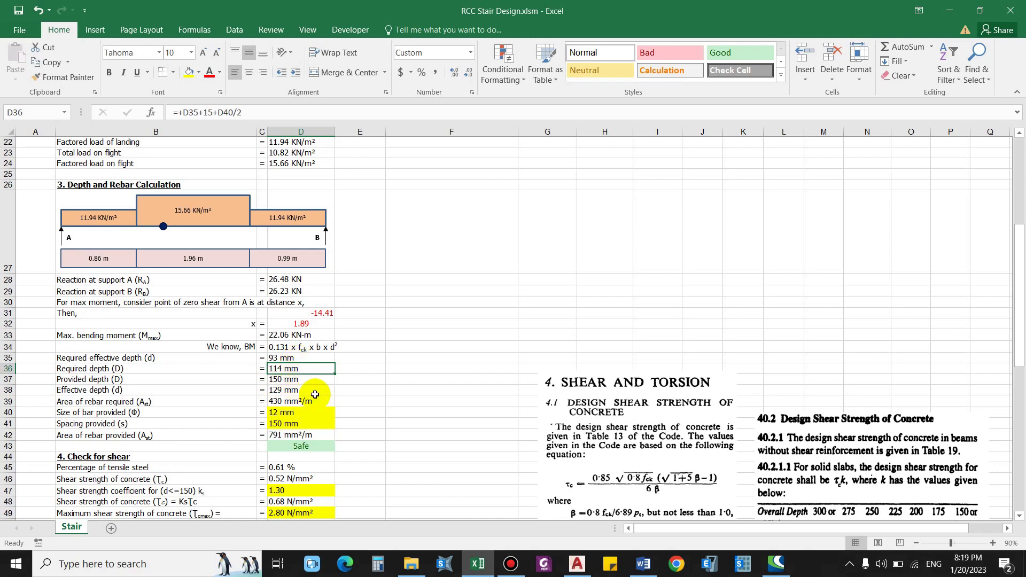
left_click(115, 376)
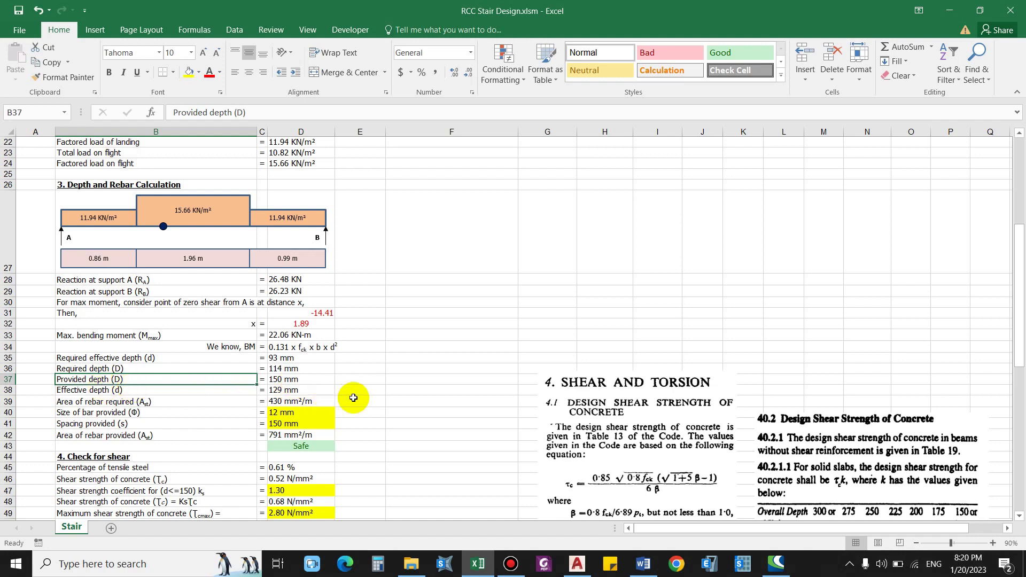
left_click(120, 392)
scroll(356, 405, "down", 1)
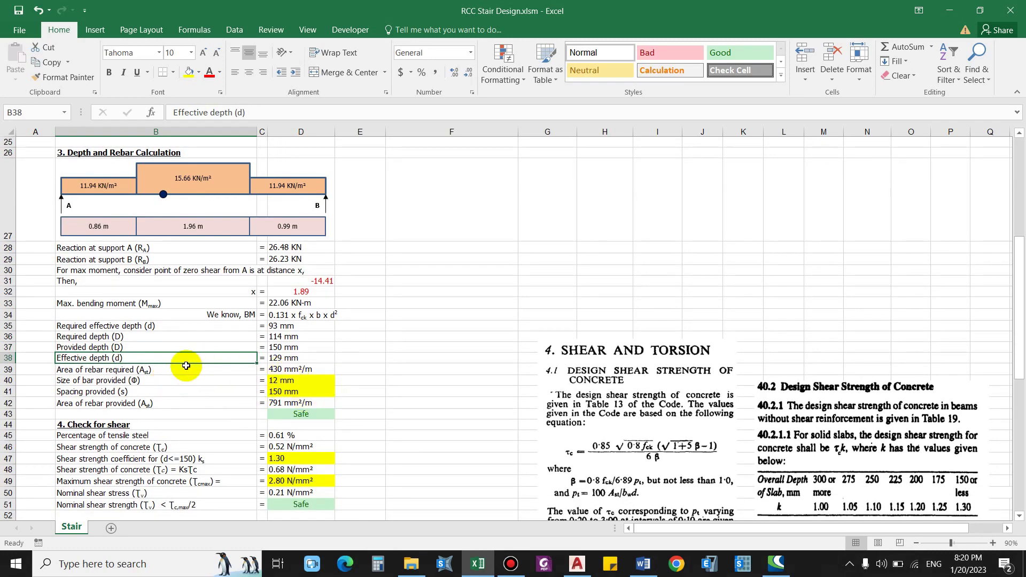
left_click(179, 371)
left_click(302, 368)
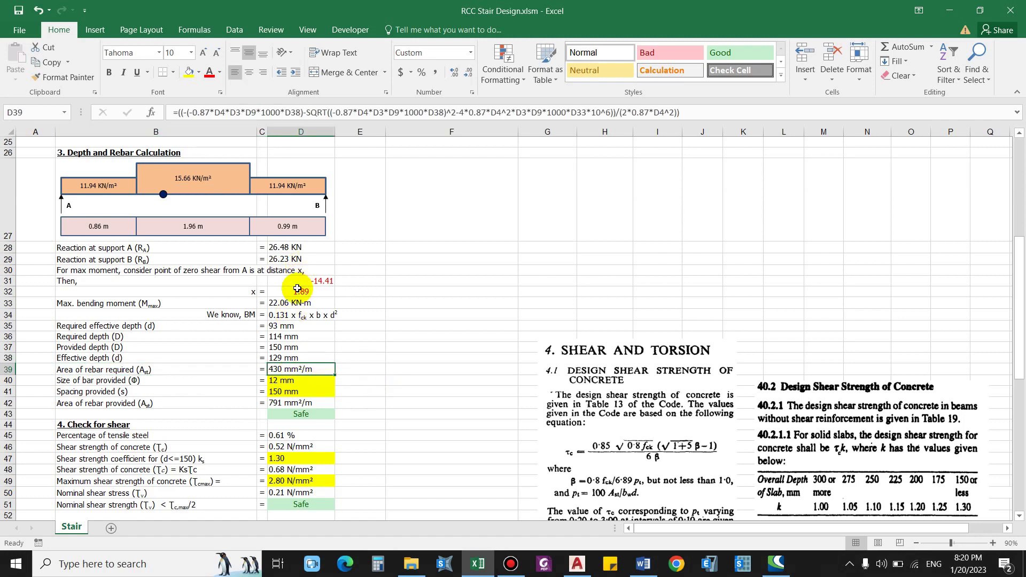
left_click(344, 113)
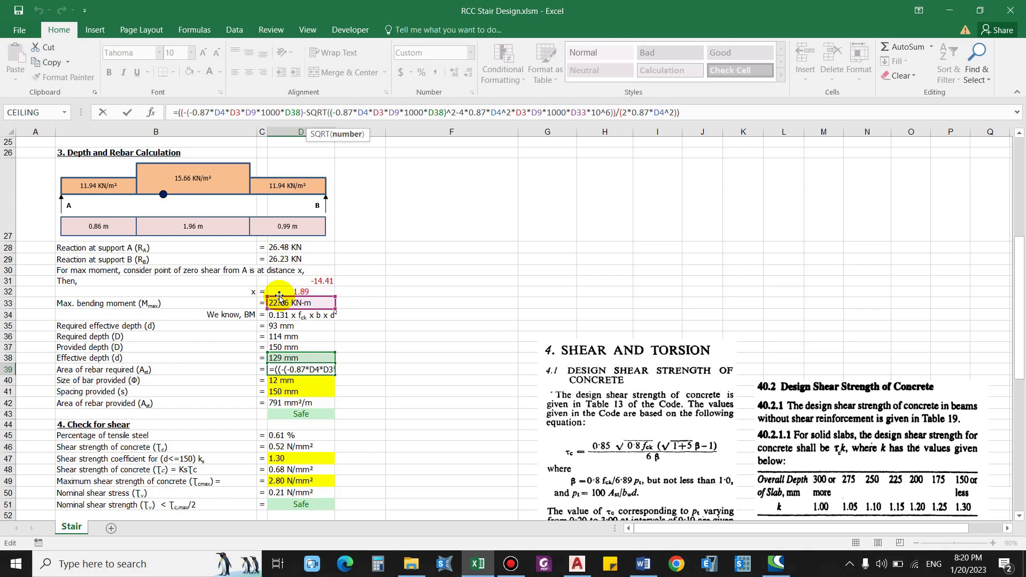
key("Escape")
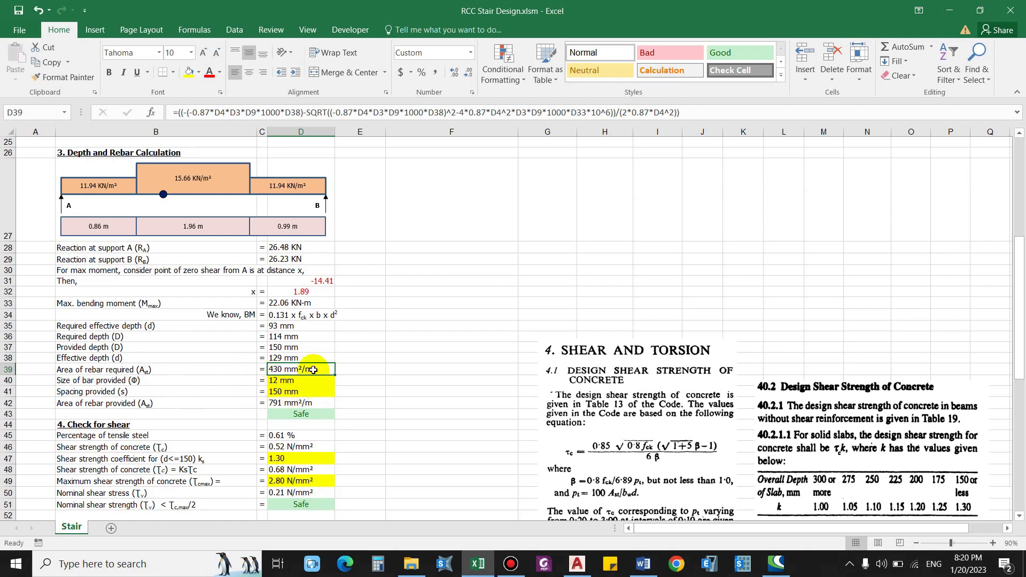
left_click(287, 382)
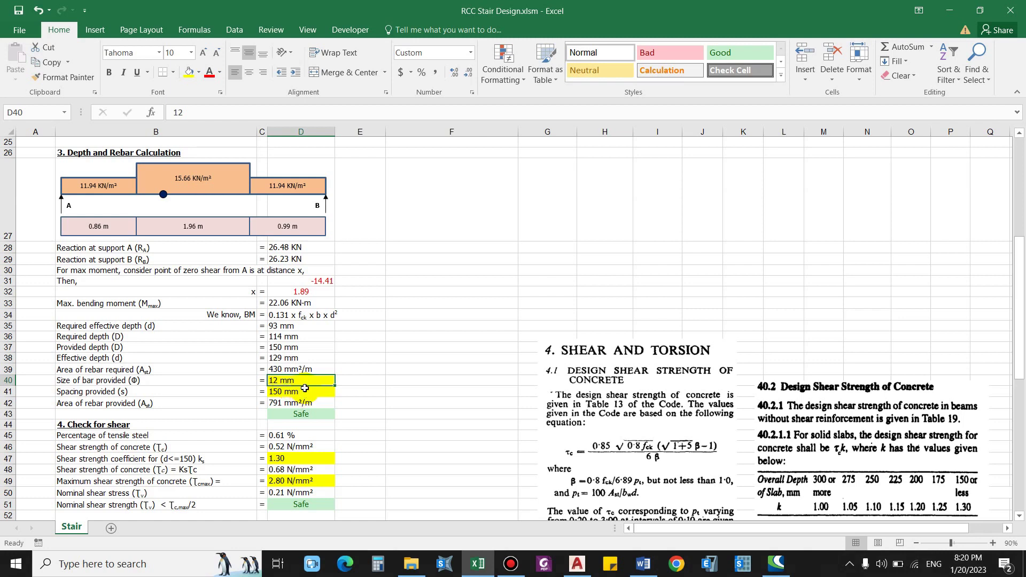
left_click(304, 390)
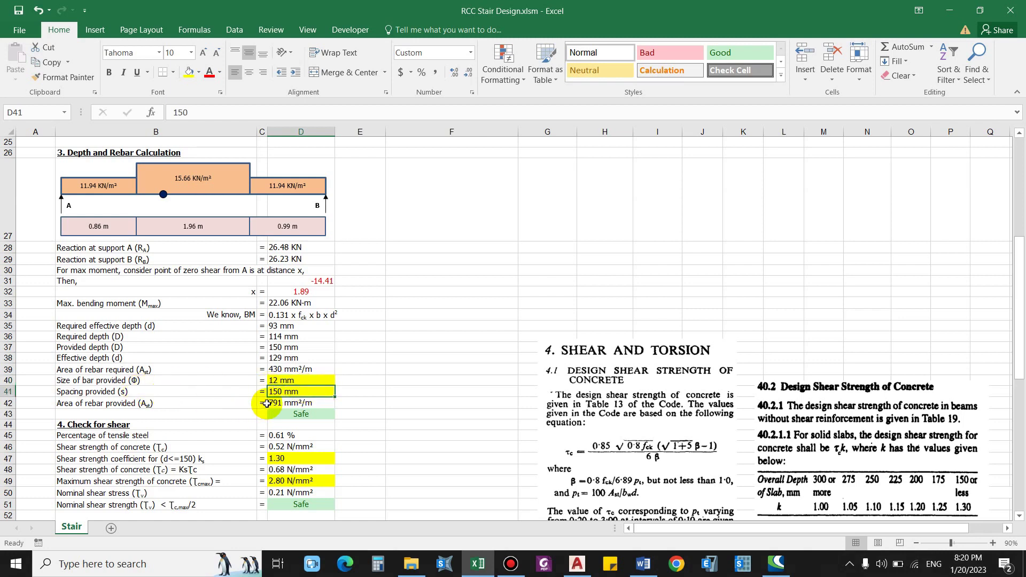
left_click(102, 402)
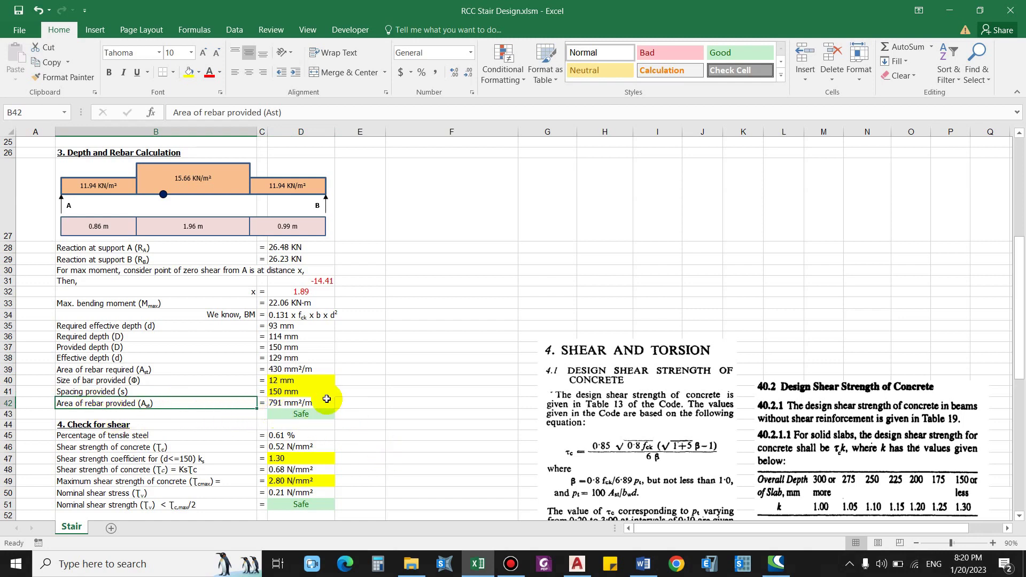
left_click(305, 402)
left_click(302, 414)
scroll(419, 444, "down", 1)
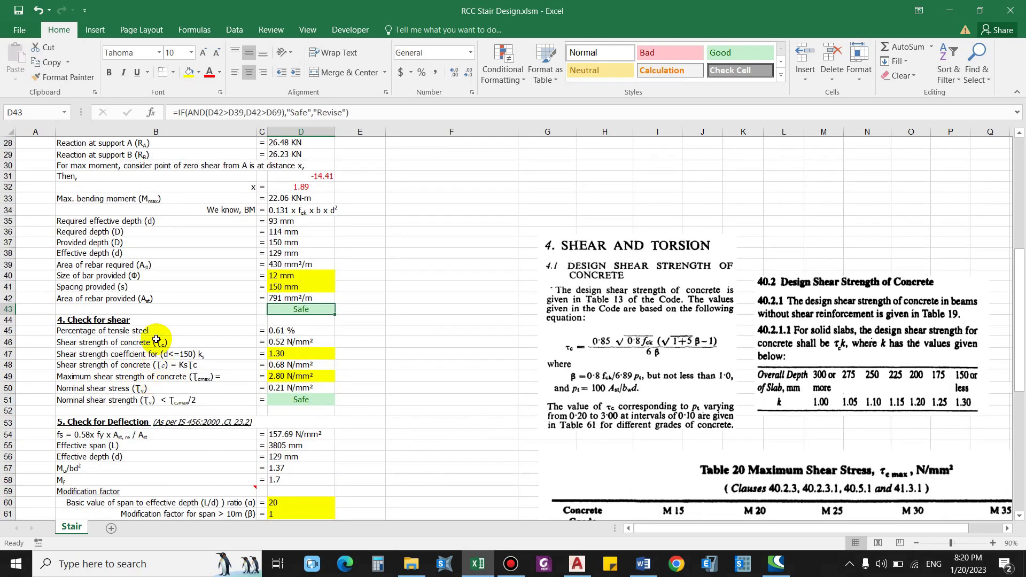
left_click(121, 332)
left_click(299, 330)
scroll(282, 320, "up", 1)
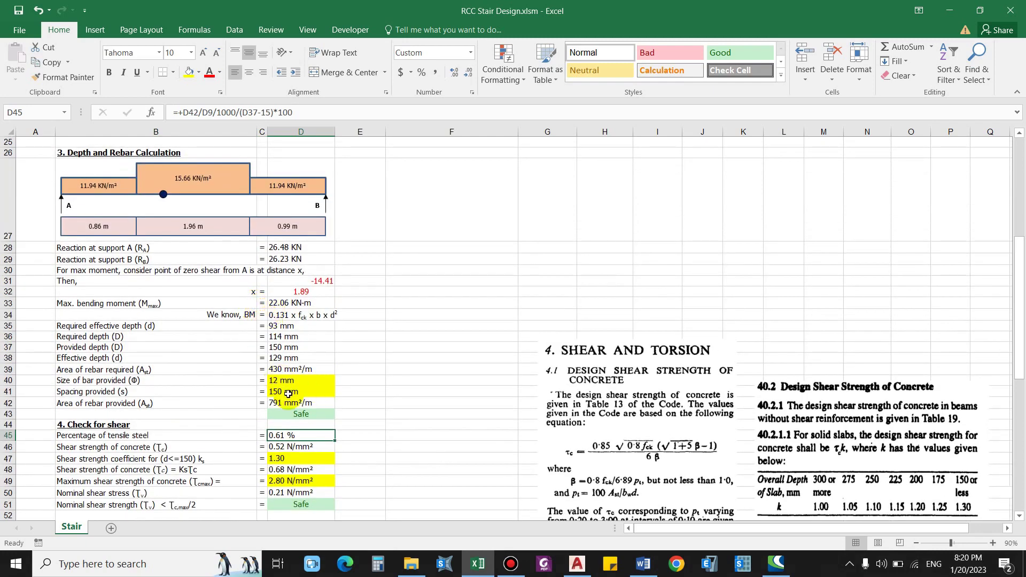
scroll(288, 402, "down", 2)
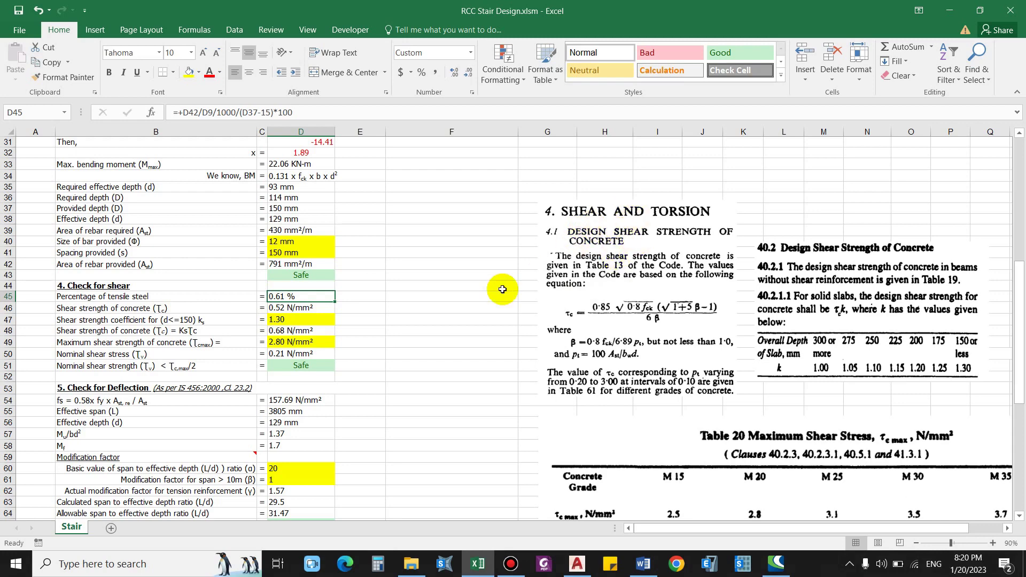
left_click(307, 306)
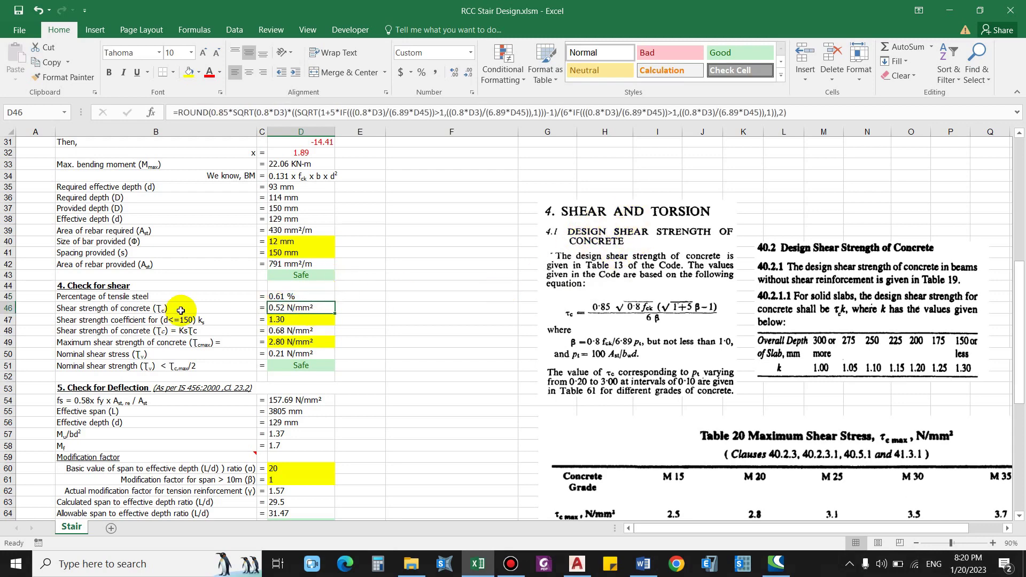
left_click(302, 319)
left_click(149, 332)
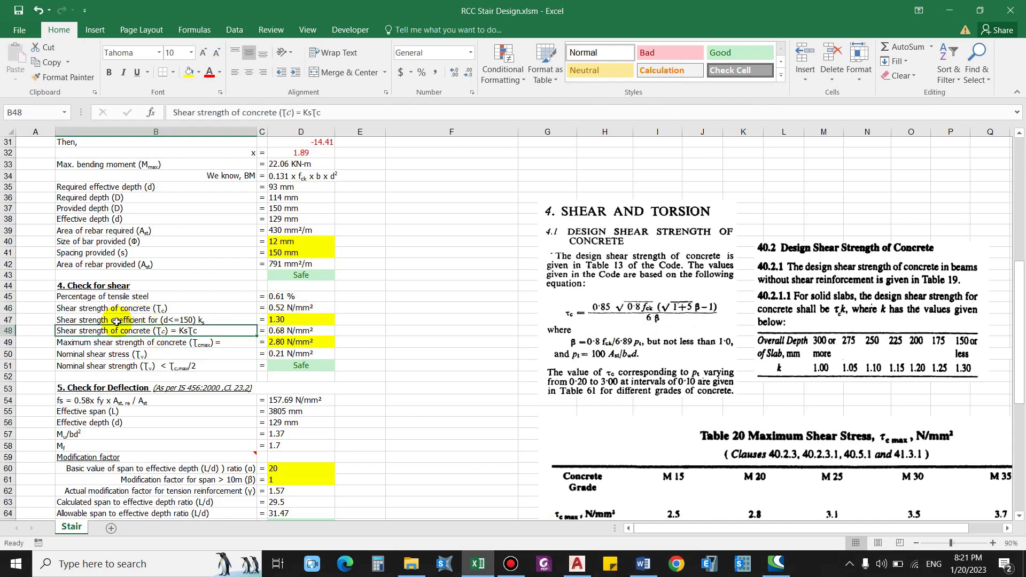
left_click(122, 320)
scroll(127, 331, "down", 2)
scroll(127, 331, "up", 1)
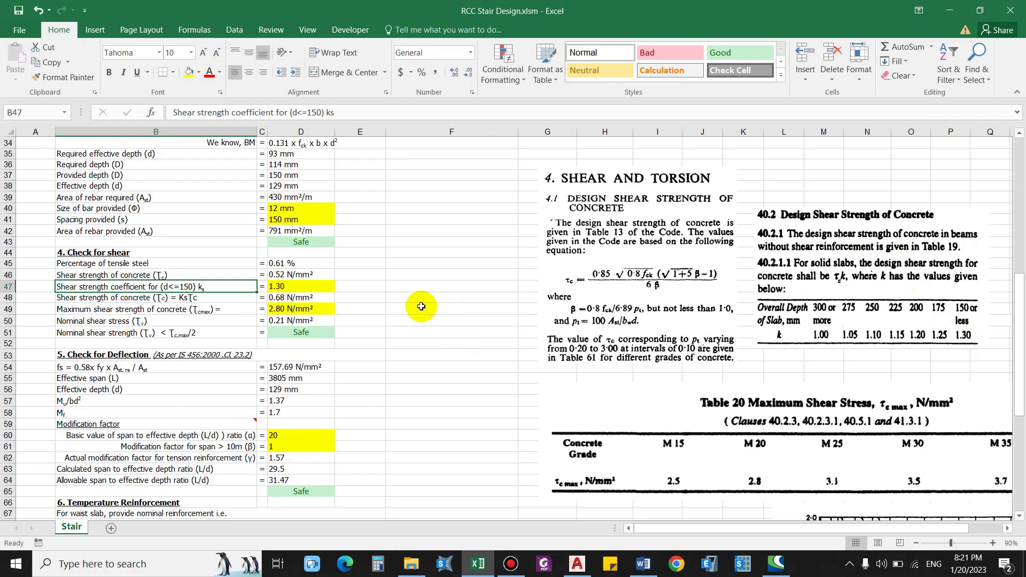
left_click(133, 297)
left_click(307, 300)
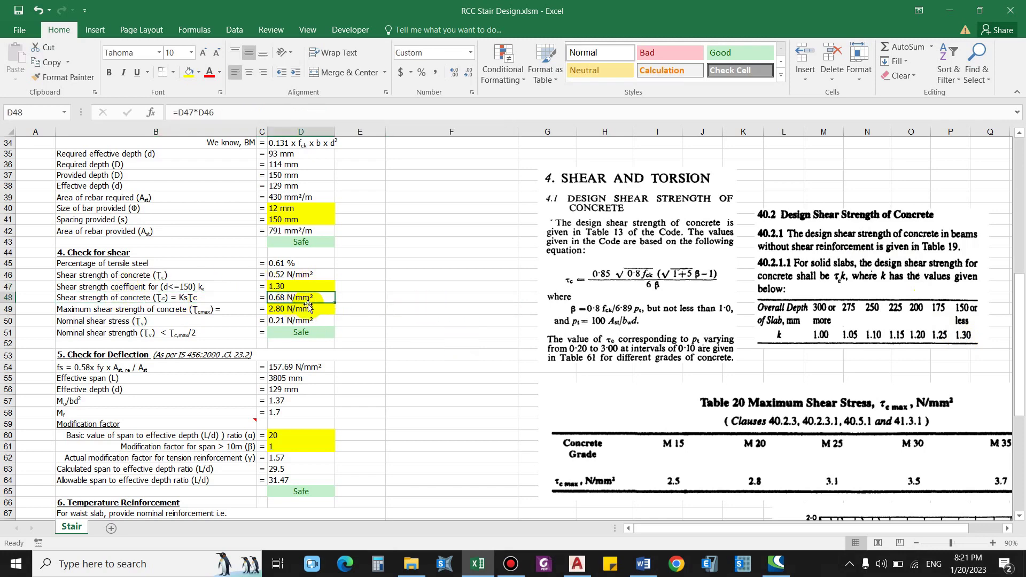
left_click(88, 309)
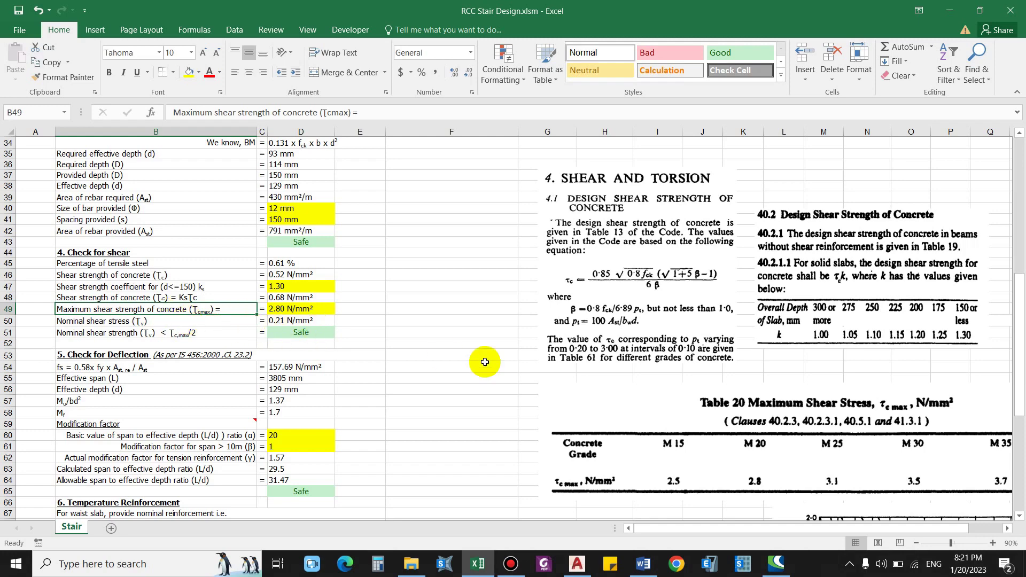
scroll(764, 477, "down", 2)
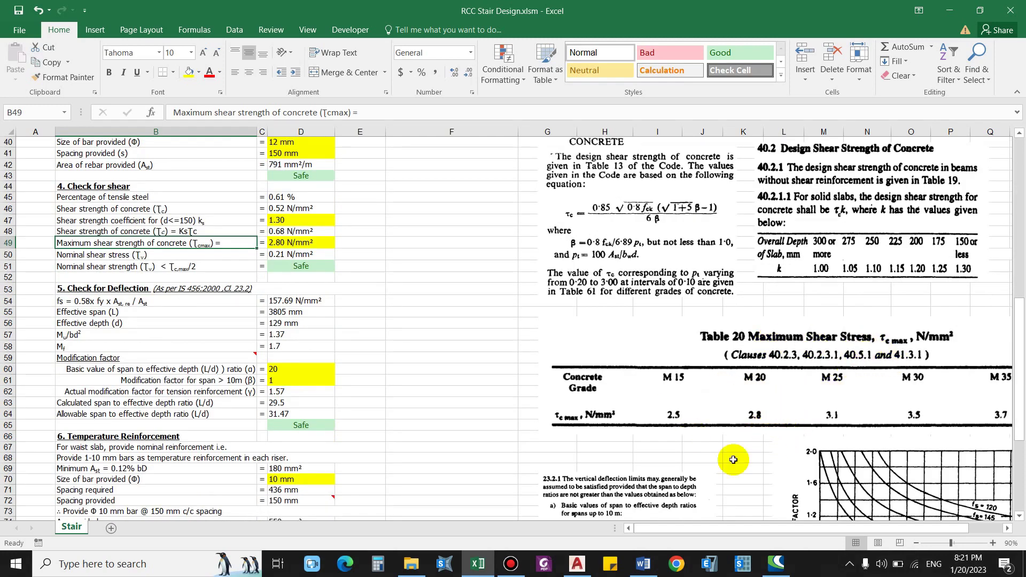
left_click(460, 380)
scroll(313, 268, "up", 1)
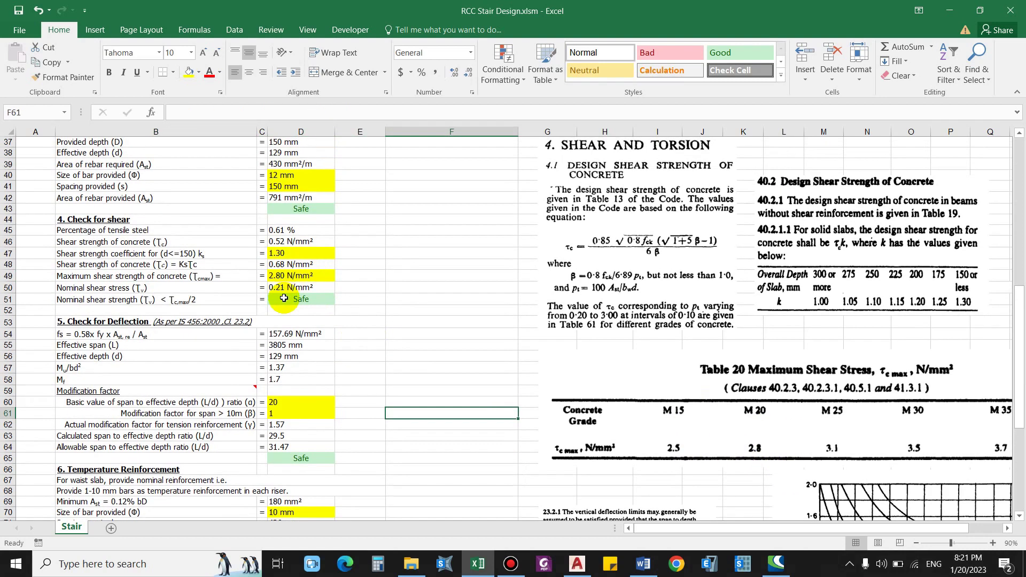
left_click(116, 288)
scroll(238, 312, "up", 1)
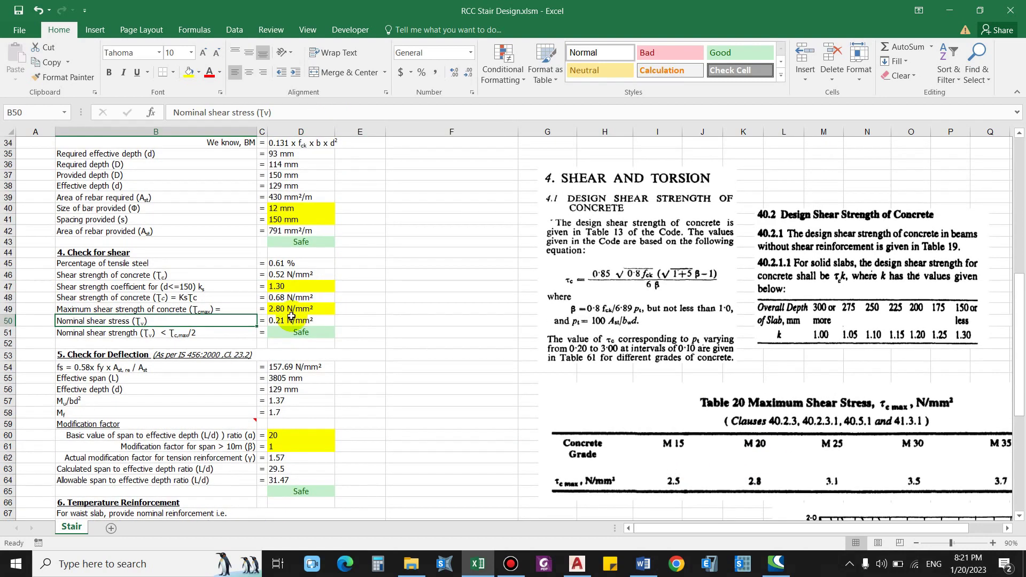
left_click(315, 321)
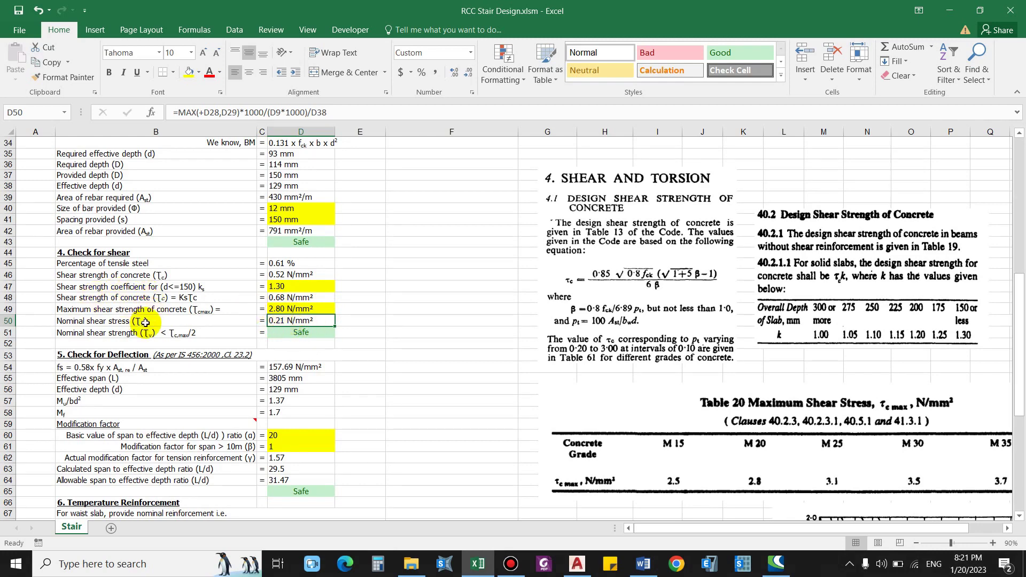
left_click(293, 331)
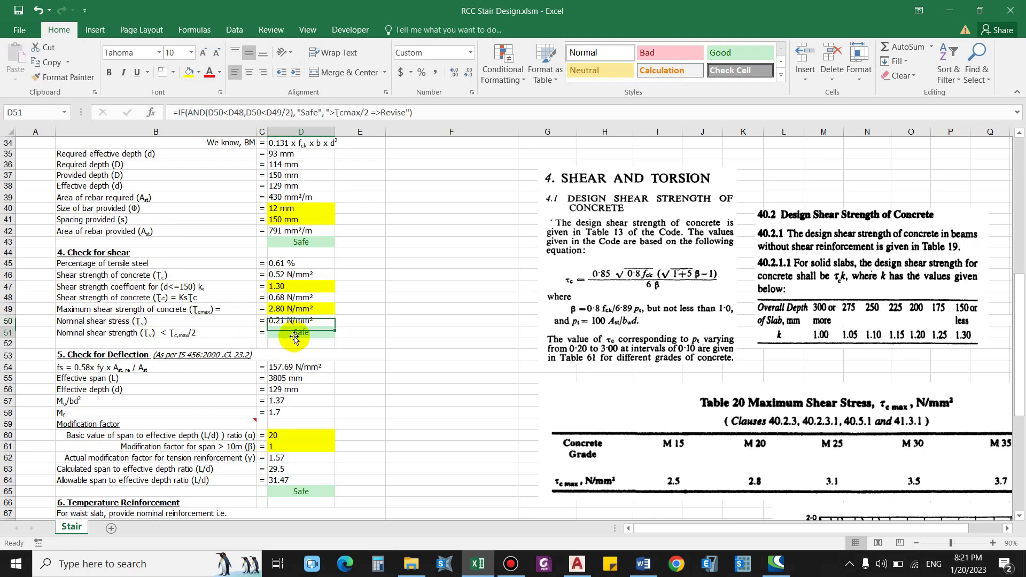
left_click(130, 253)
scroll(441, 372, "down", 3)
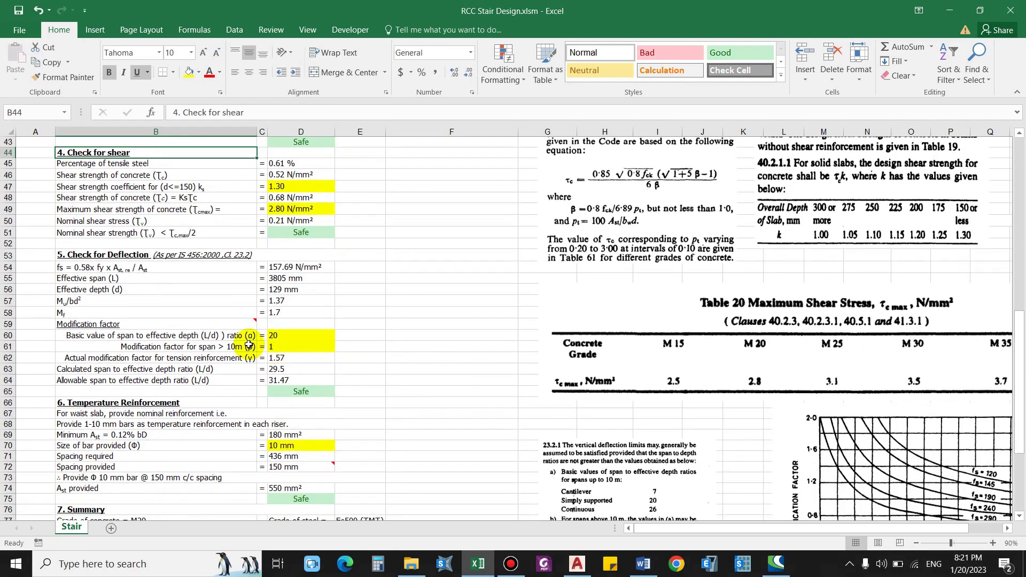
scroll(99, 286, "up", 1)
left_click(102, 288)
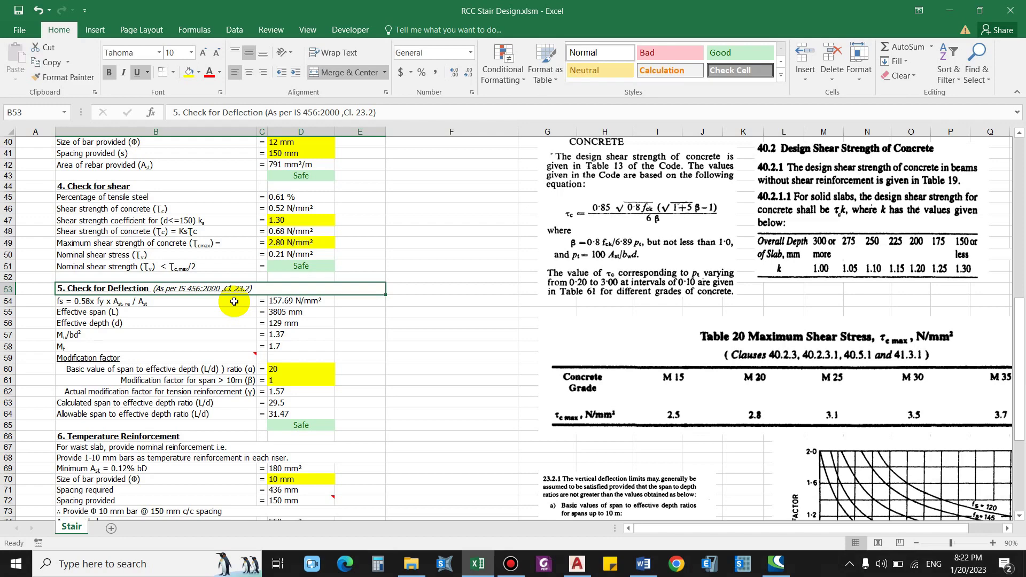
Review the steel stress fs, effective depth and effective span rows, including the effective span formula
left_click(99, 302)
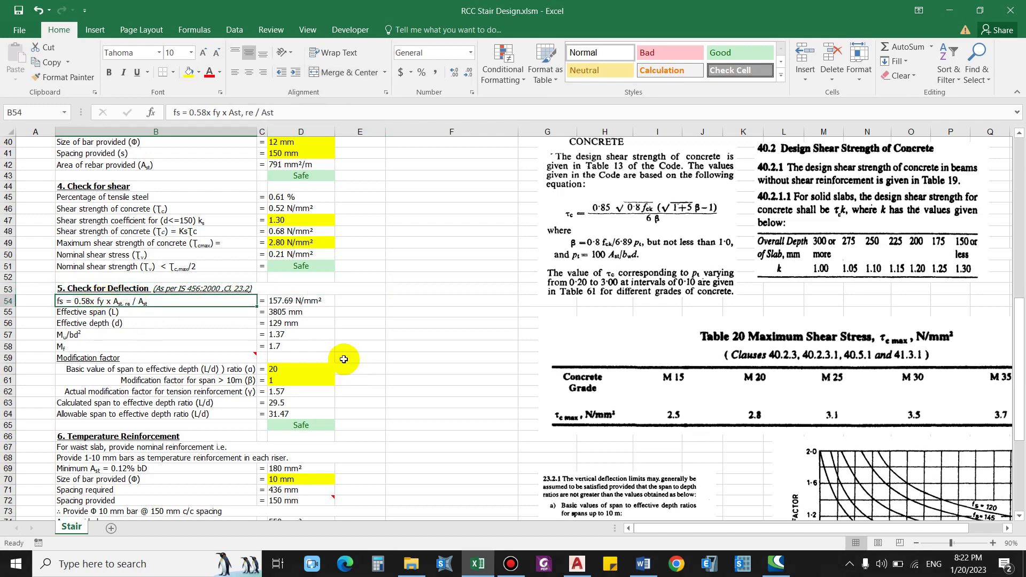
scroll(525, 413, "down", 1)
scroll(525, 413, "down", 5)
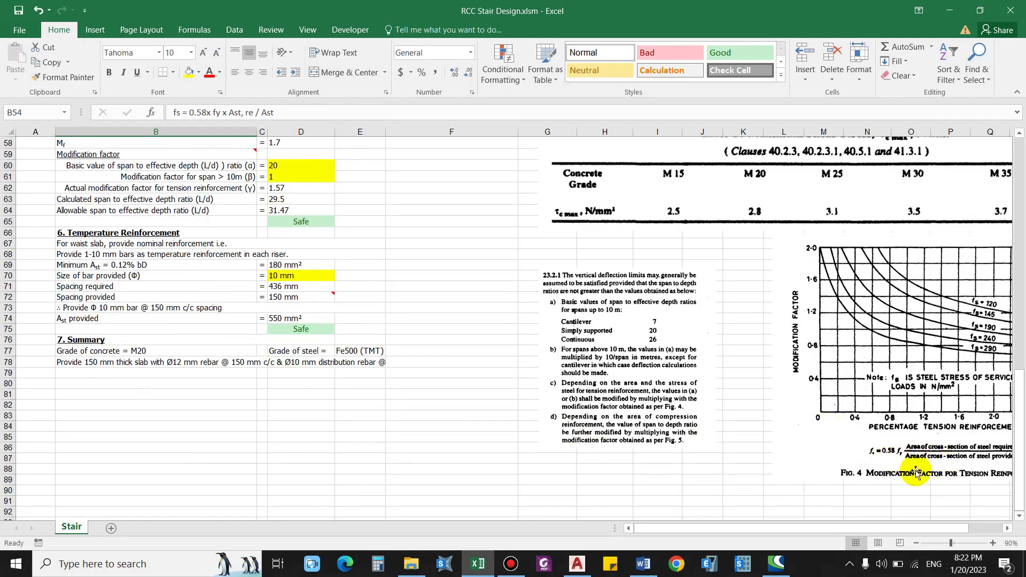
scroll(446, 279, "up", 3)
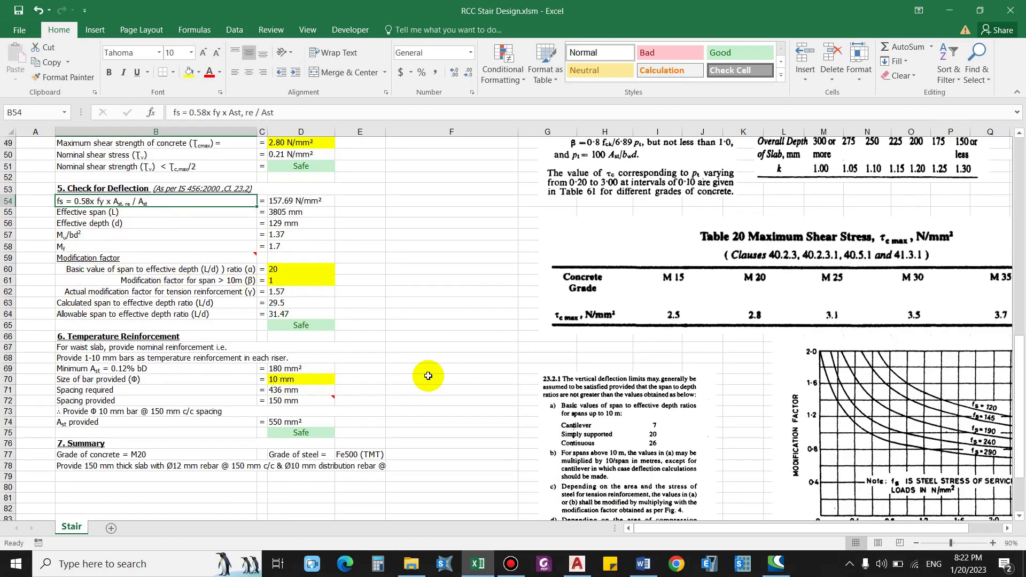
left_click(128, 222)
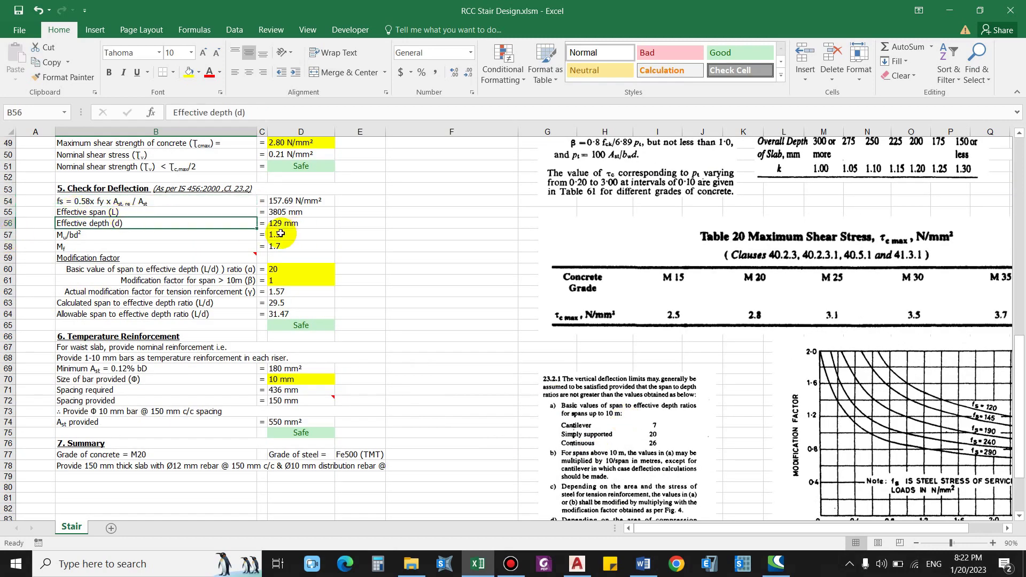
left_click(93, 212)
scroll(298, 235, "up", 2)
left_click(292, 278)
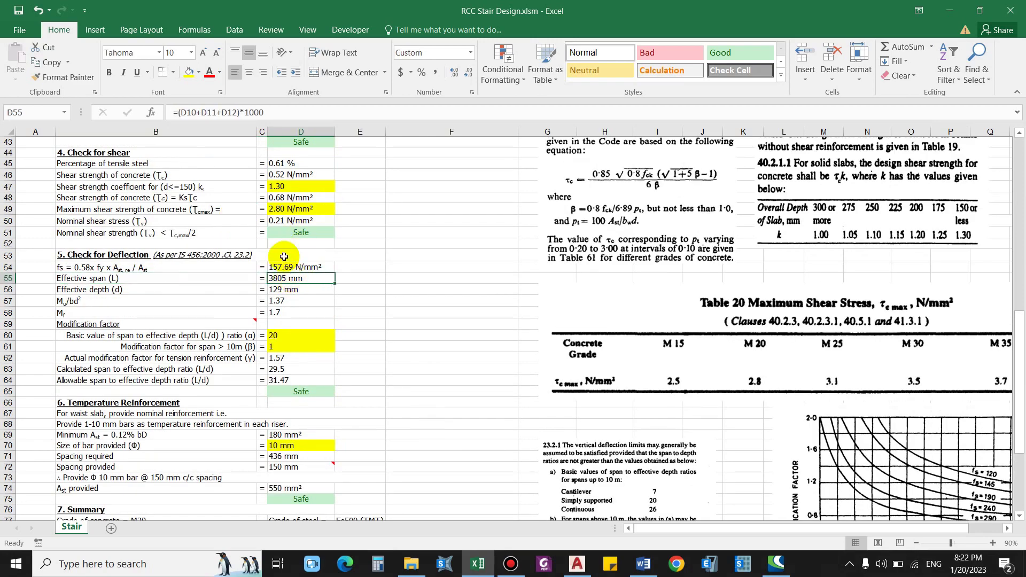
scroll(288, 257, "up", 9)
scroll(299, 321, "down", 7)
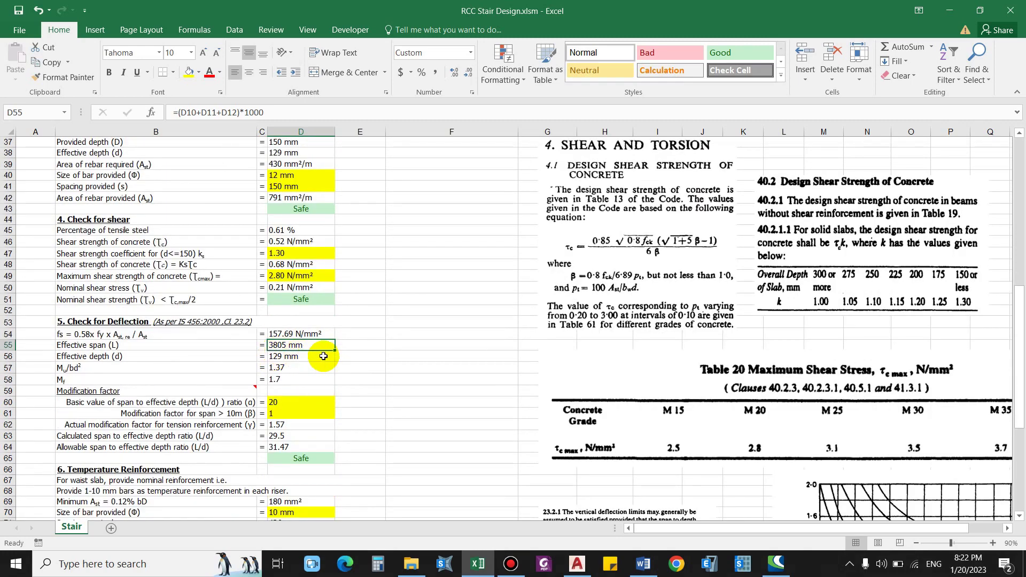
Trace the effective depth, Mu/bd² and Mf formulas, leaving them unchanged
left_click(133, 355)
left_click(287, 355)
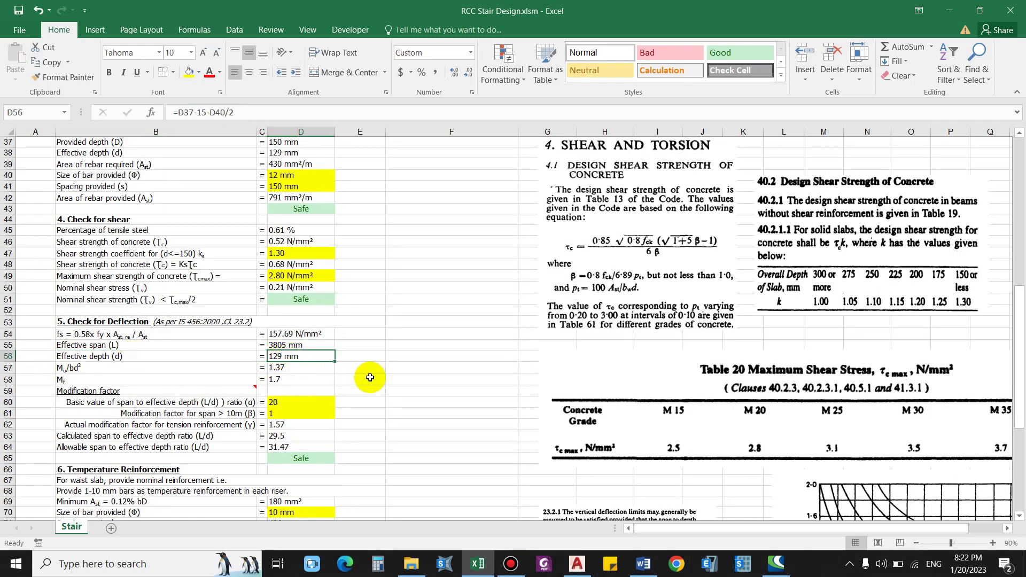
scroll(370, 380, "down", 1)
left_click(114, 336)
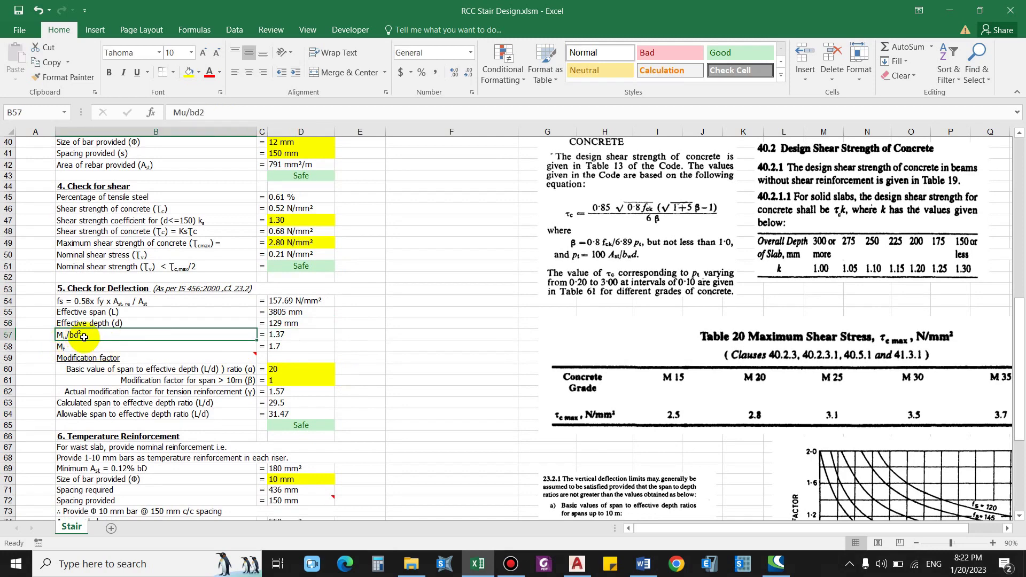
scroll(292, 339, "down", 2)
left_click(221, 282)
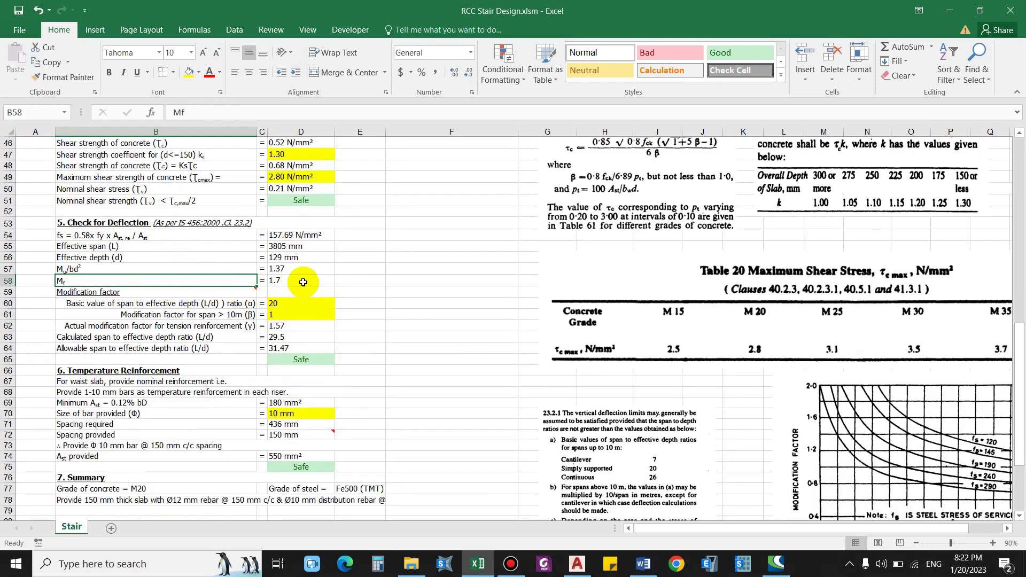
left_click(303, 282)
left_click(316, 112)
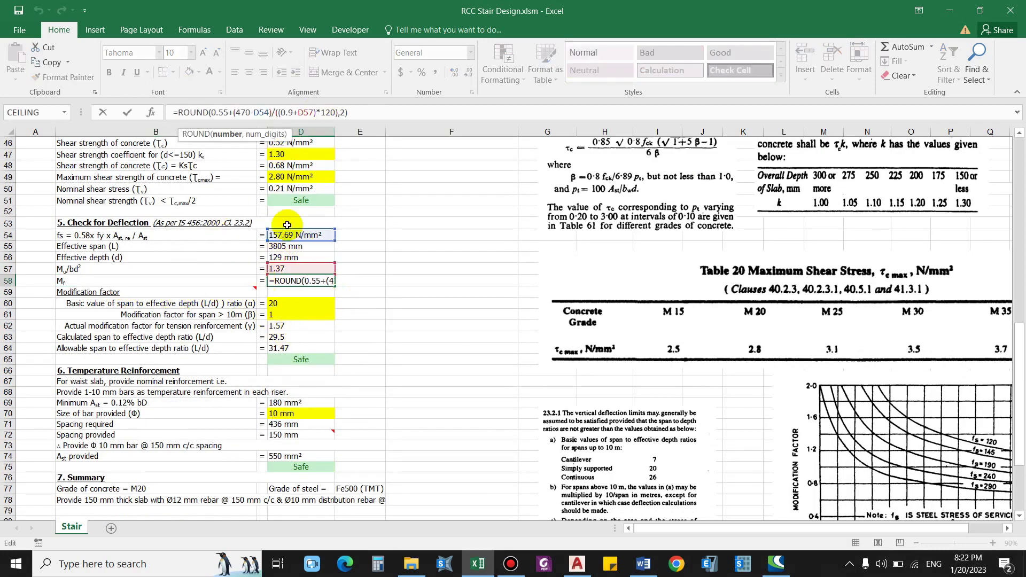
key("ctrl+Return")
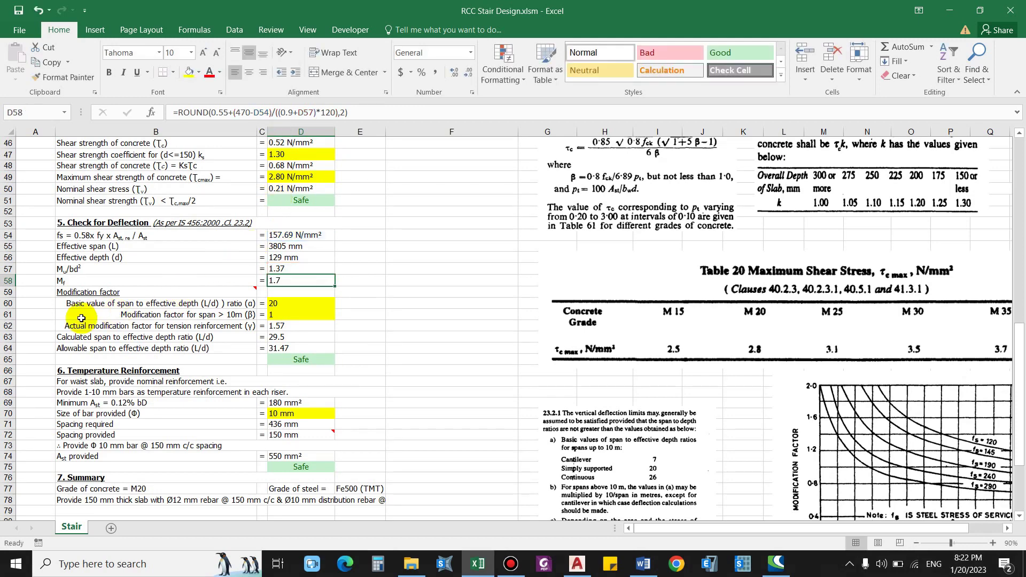
Check the modification factors: span factor of 1 and the tension modification factor calculation
left_click(99, 294)
scroll(302, 334, "down", 1)
key("Right")
key("Right")
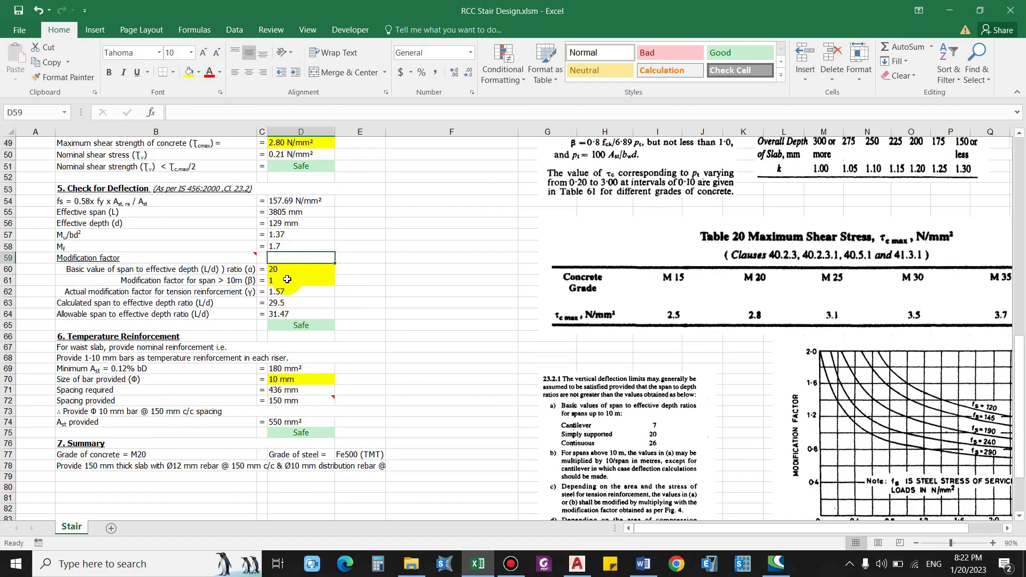
left_click(294, 281)
scroll(287, 281, "down", 2)
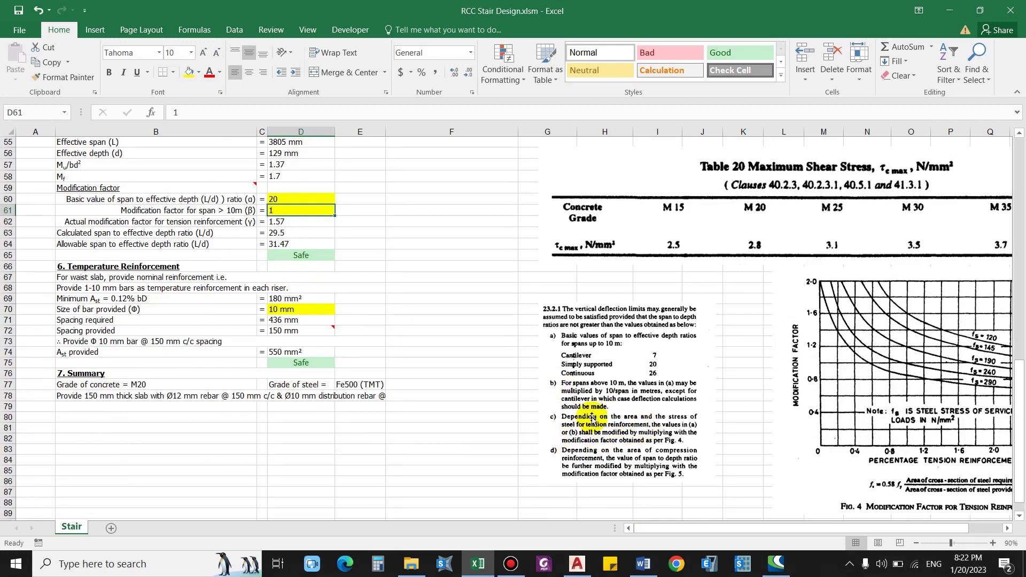
left_click(171, 222)
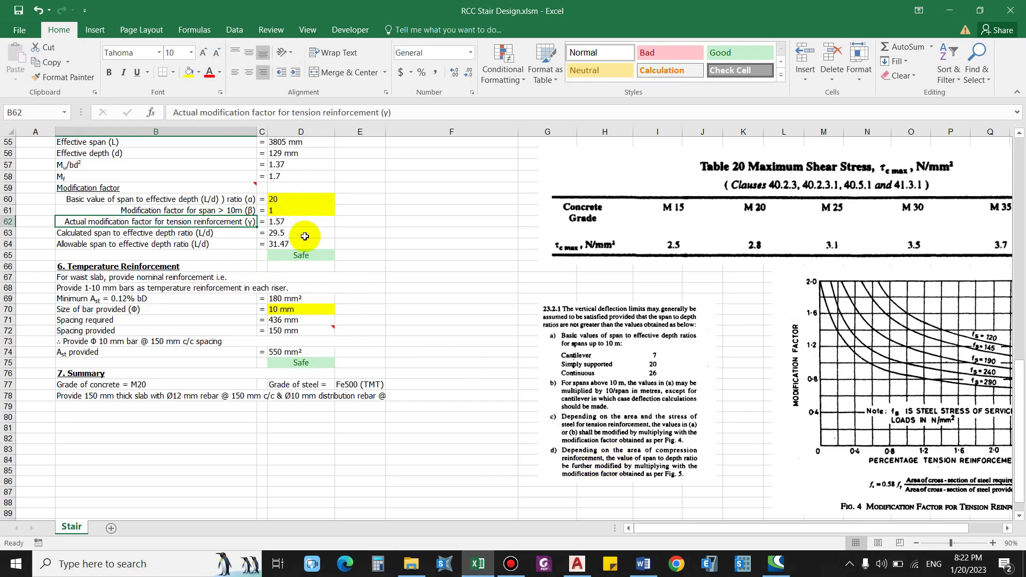
scroll(305, 237, "up", 1)
left_click(288, 258)
scroll(780, 426, "down", 1)
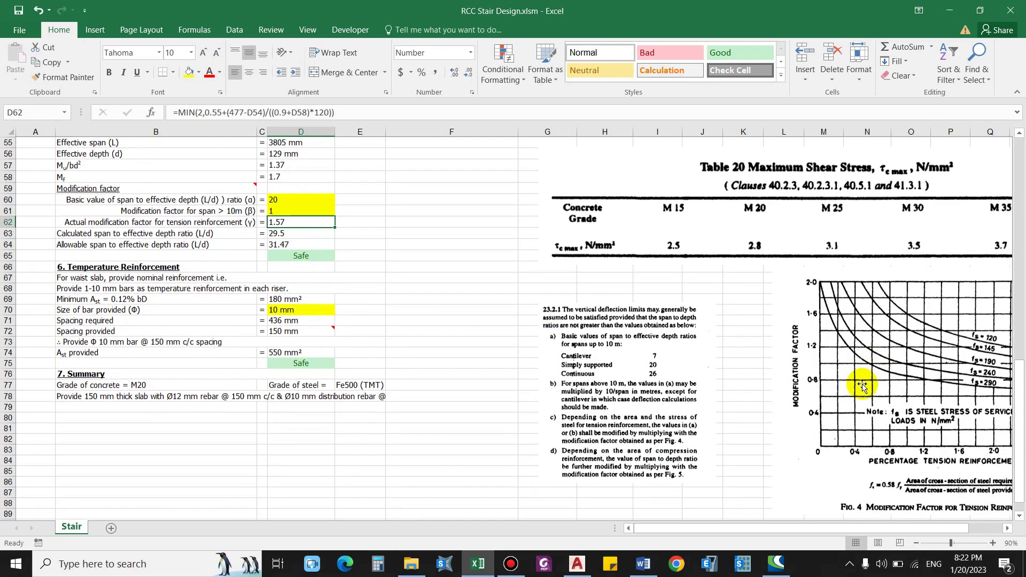
scroll(363, 302, "up", 1)
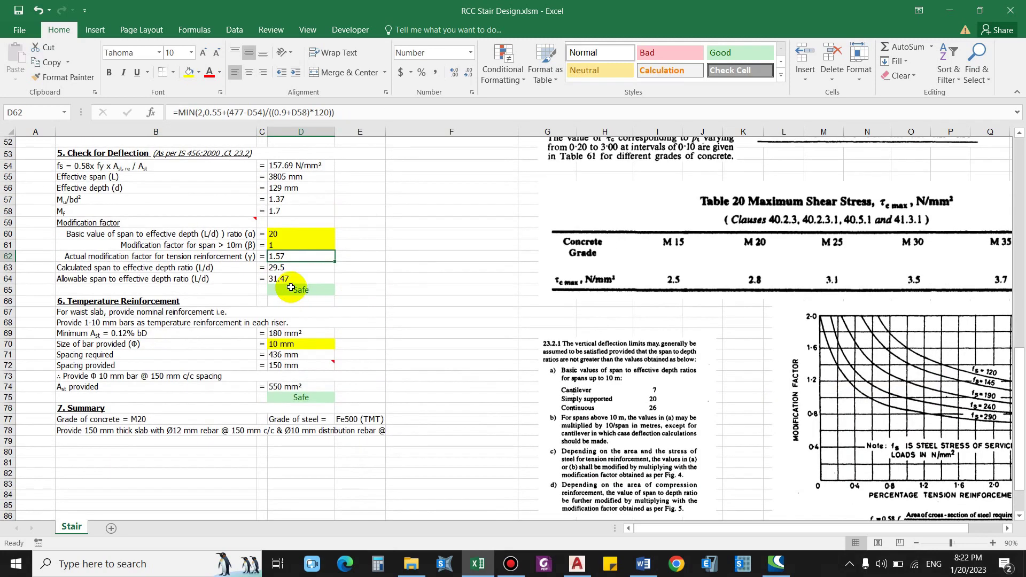
Confirm the allowable L/d of 31.47 (=D60*D61*D62) exceeds the calculated 29.5, reading Safe
left_click(162, 267)
left_click(316, 269)
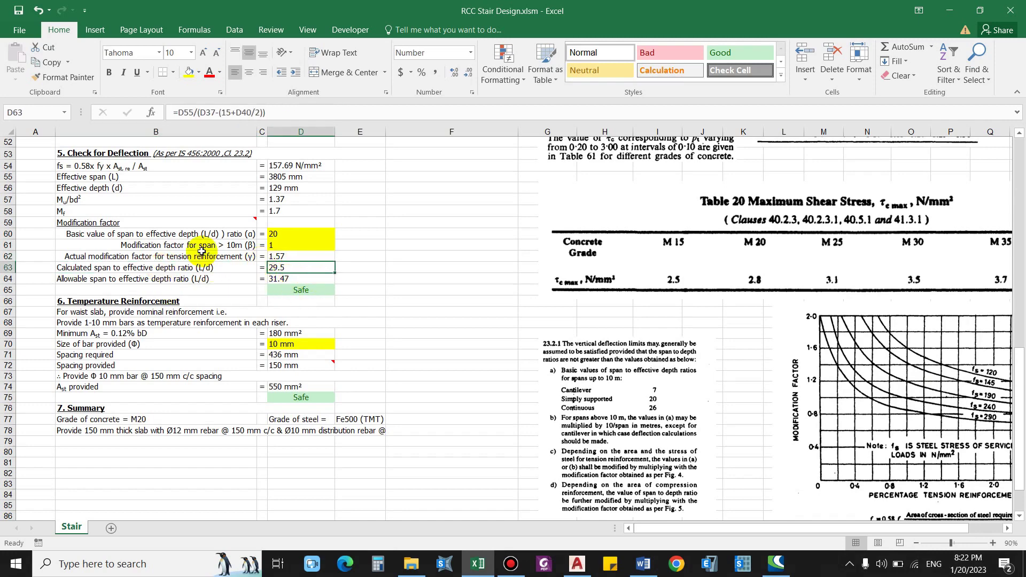
scroll(214, 245, "up", 1)
left_click(264, 112)
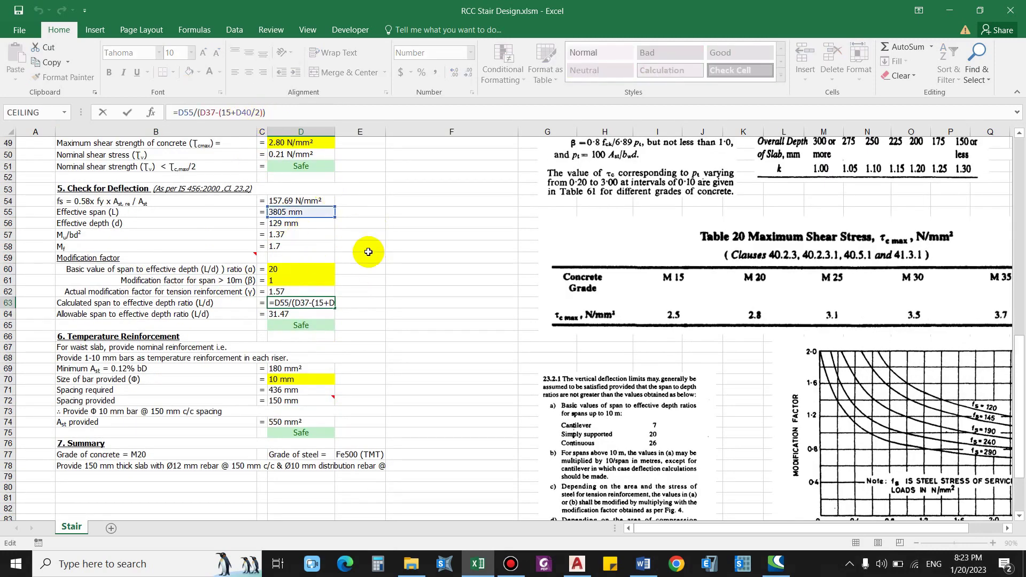
key("Return")
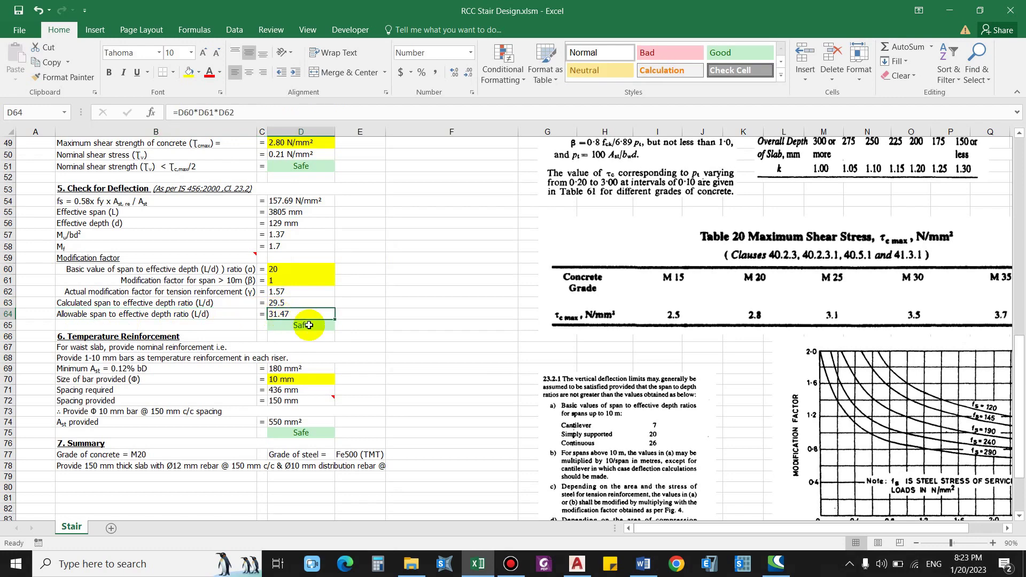
left_click(227, 113)
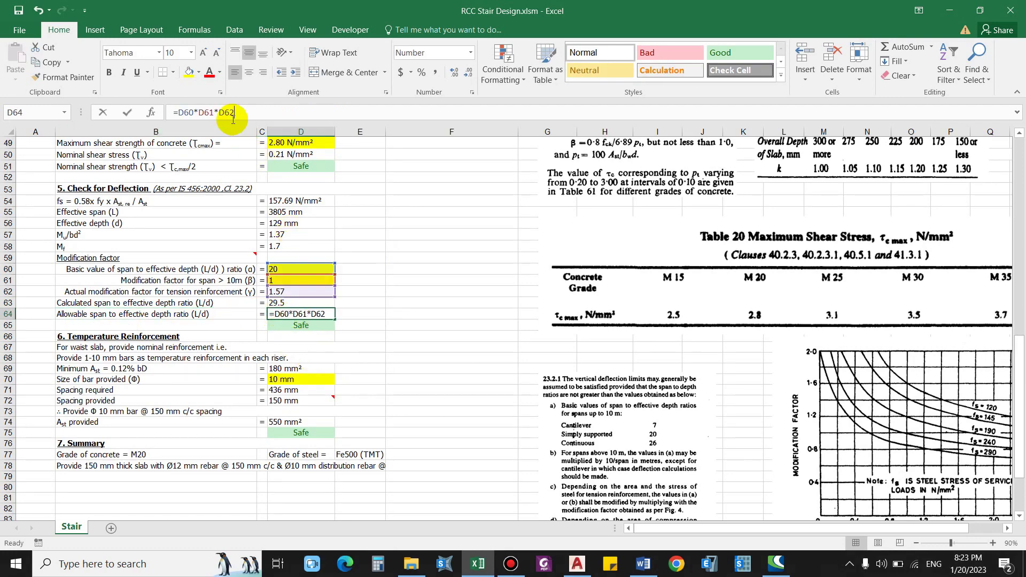
key("Escape")
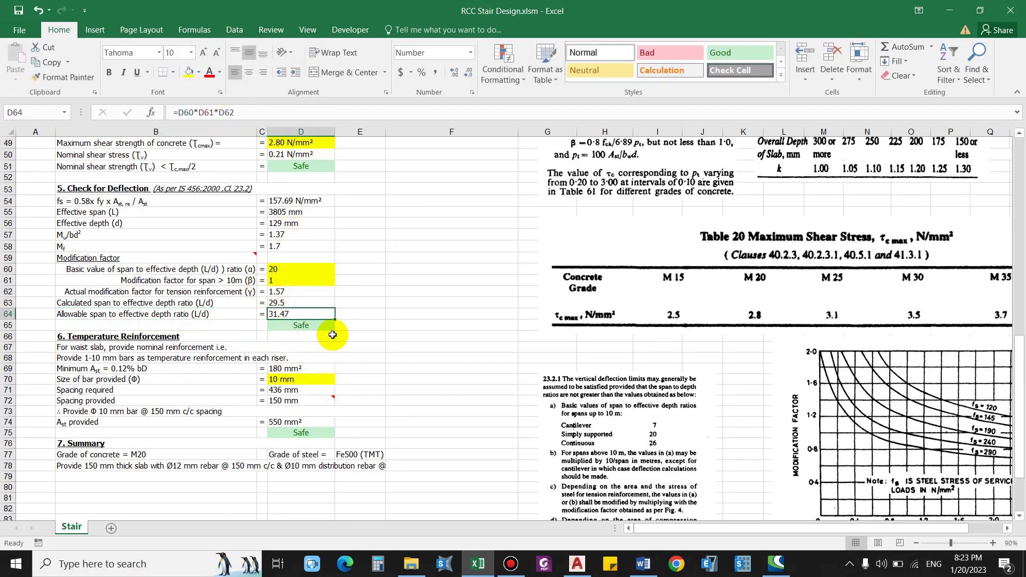
scroll(332, 333, "down", 2)
mouse_move(332, 334)
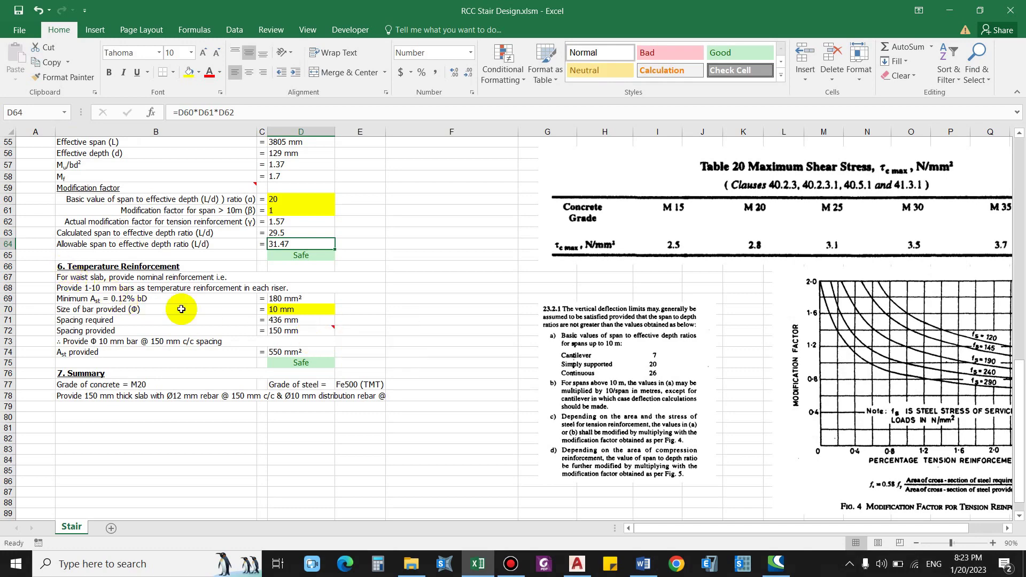
scroll(252, 283, "up", 1)
left_click(312, 292)
scroll(96, 304, "up", 1)
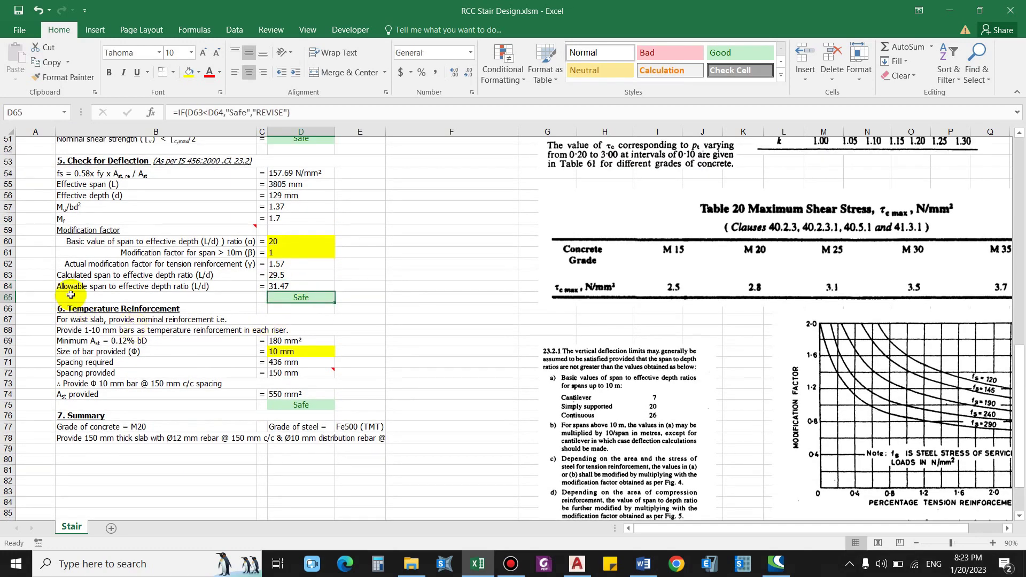
left_click(156, 337)
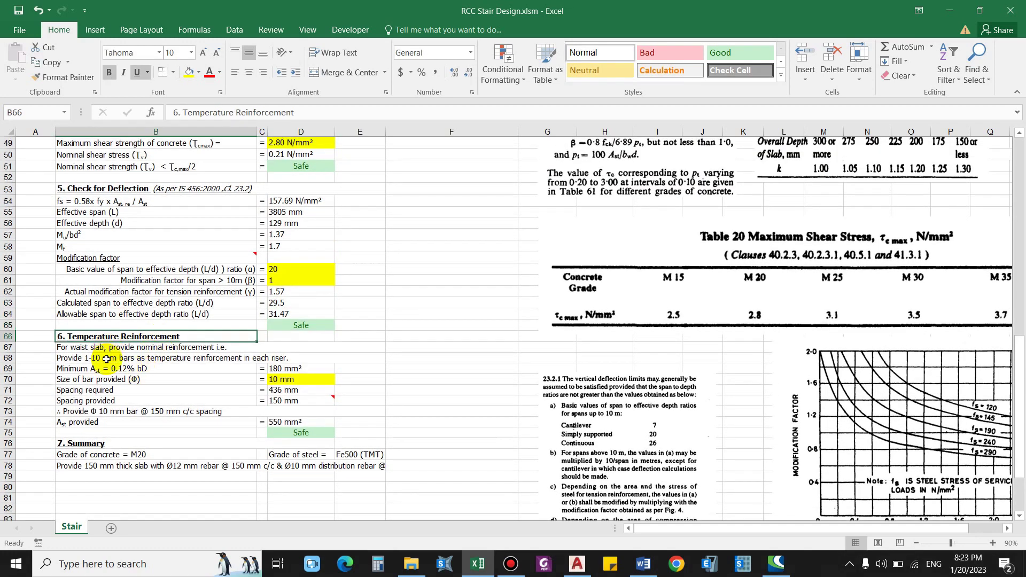
scroll(106, 361, "down", 1)
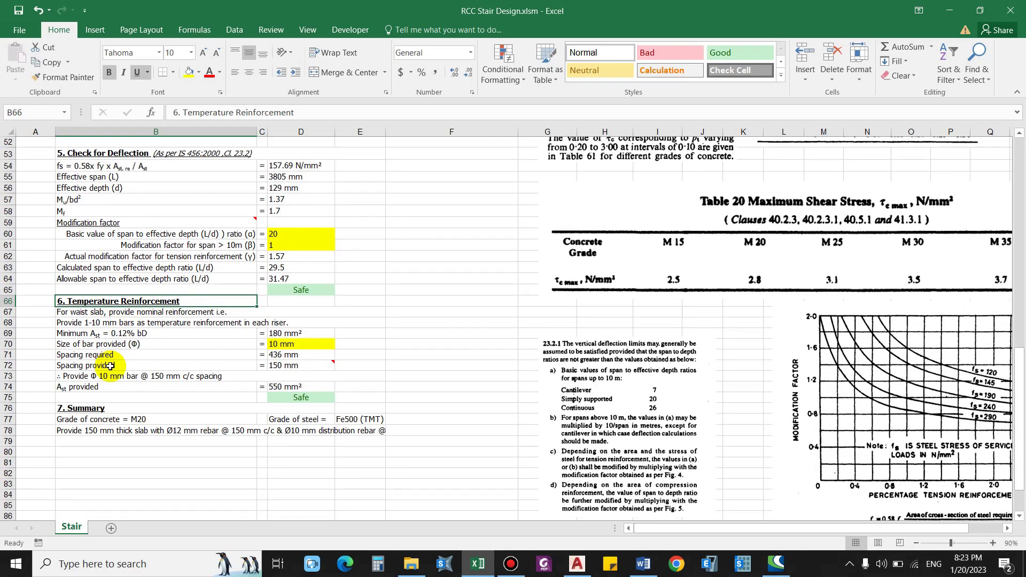
left_click(64, 333)
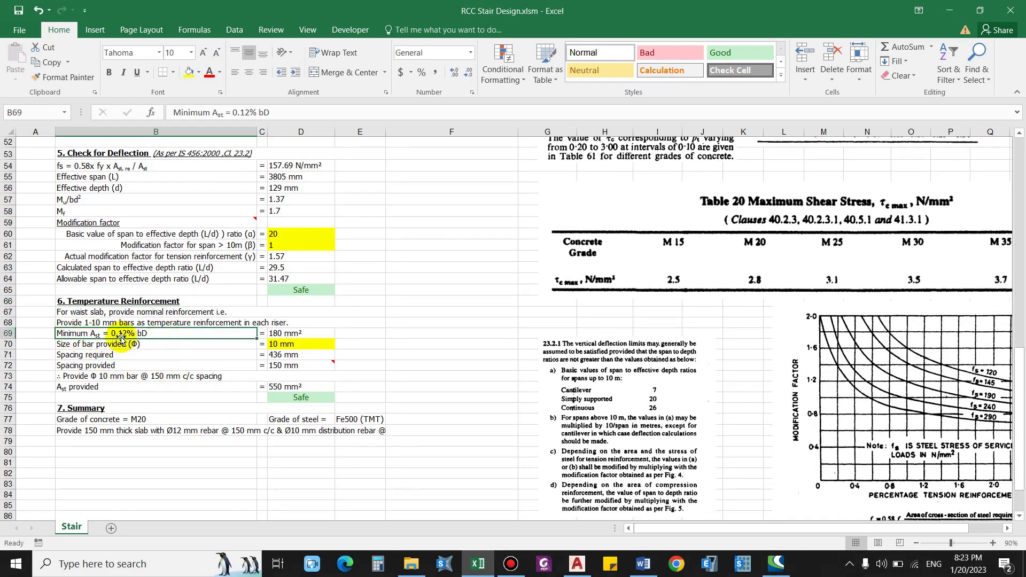
left_click(301, 333)
mouse_move(282, 365)
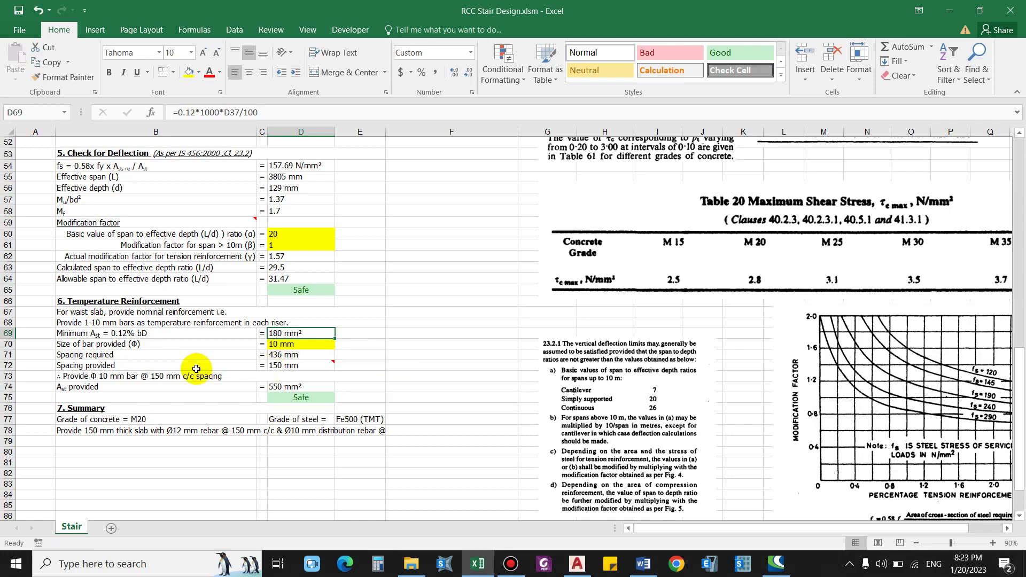
left_click(293, 355)
left_click(297, 345)
left_click(293, 357)
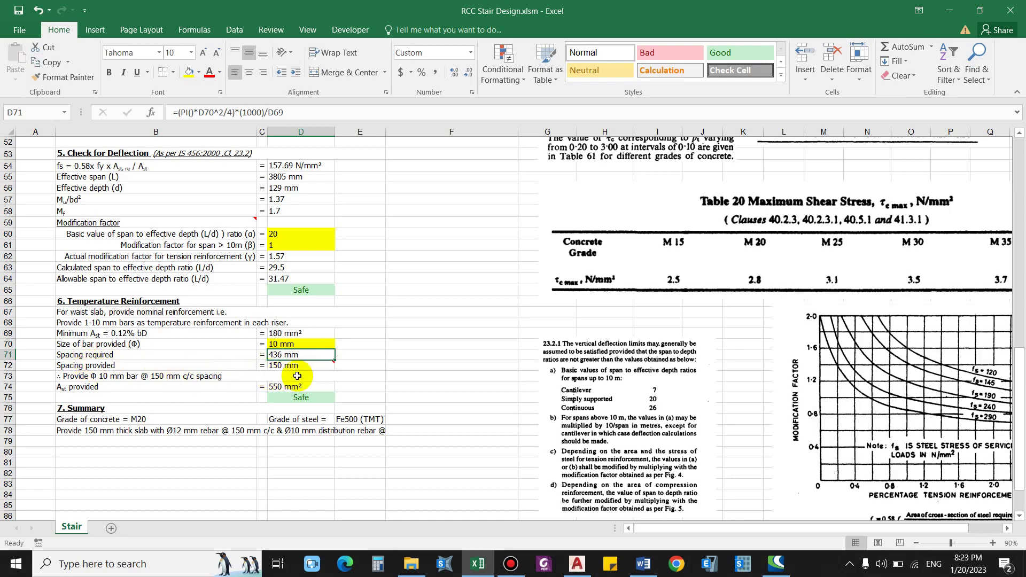
left_click(77, 376)
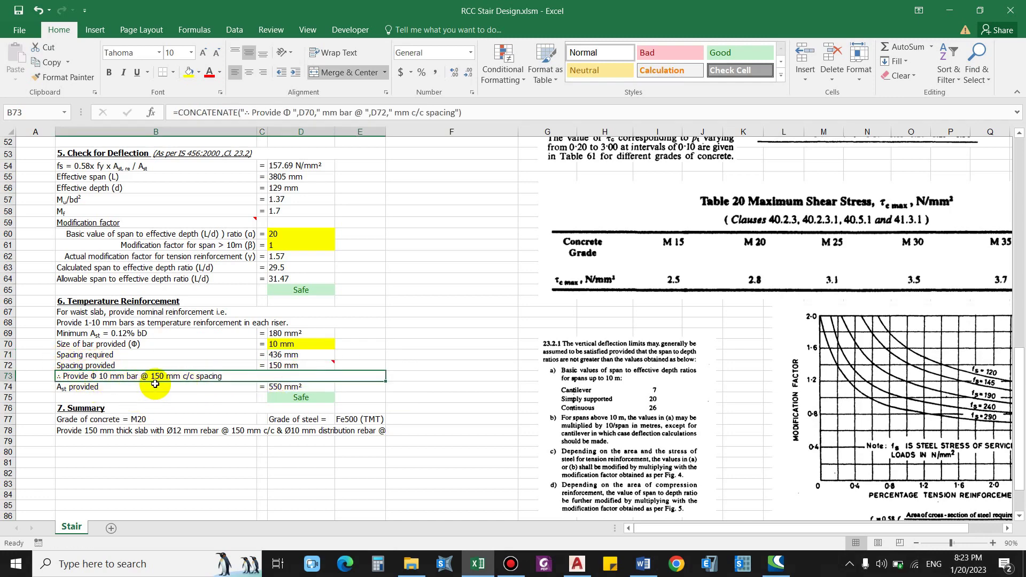
left_click(284, 386)
left_click(75, 309)
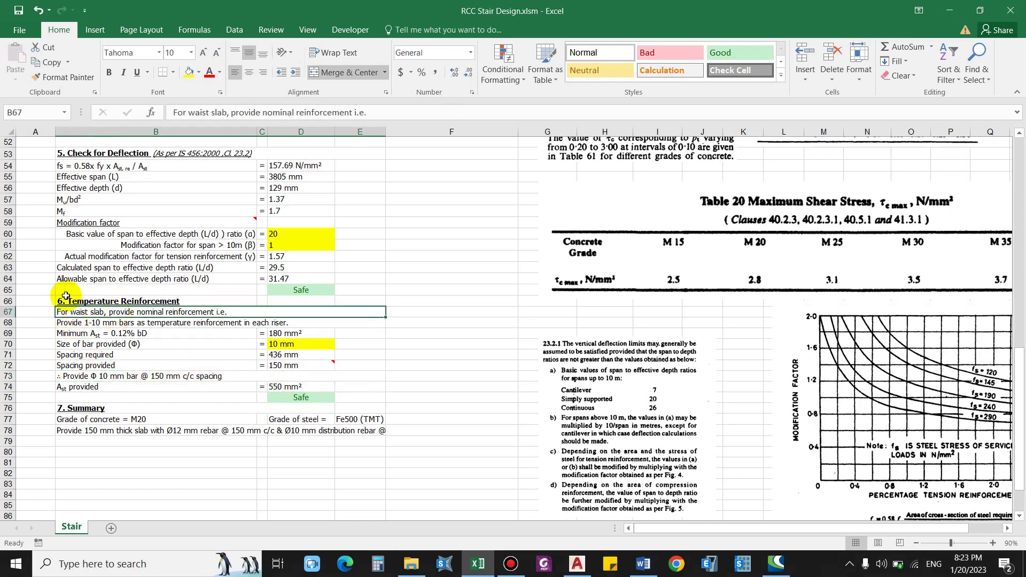
left_click(71, 324)
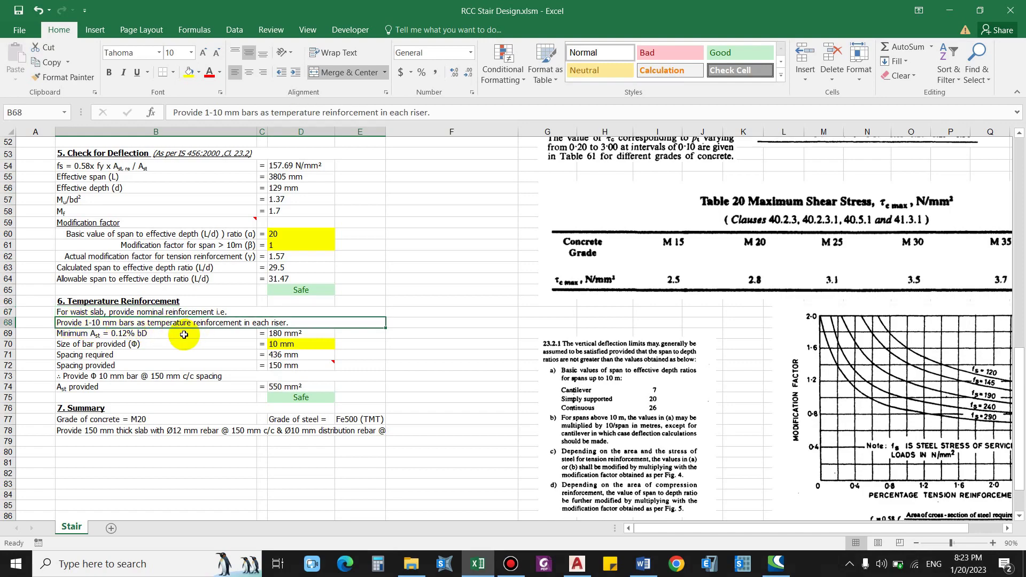
scroll(161, 342, "down", 3)
left_click(89, 285)
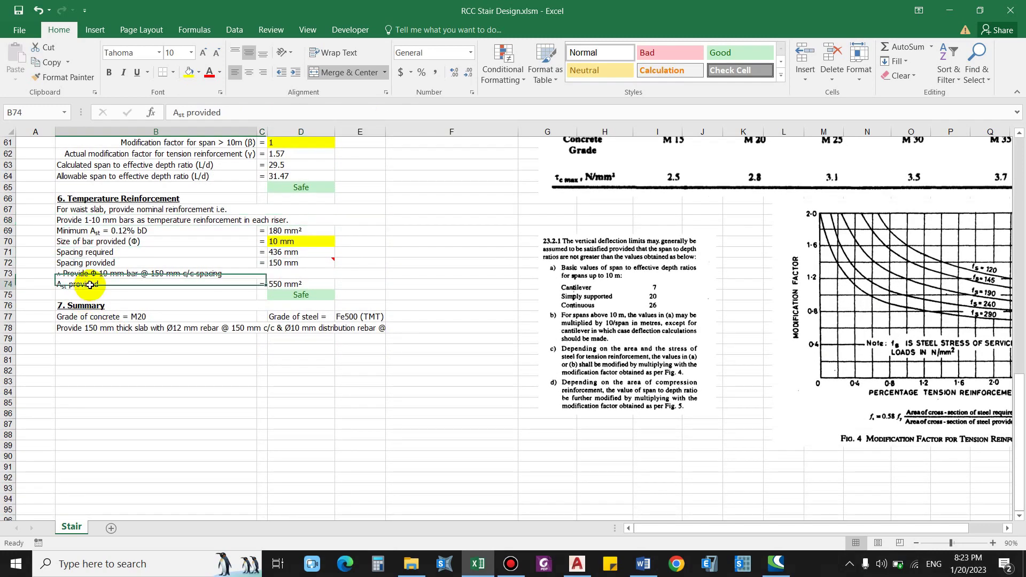
left_click(297, 284)
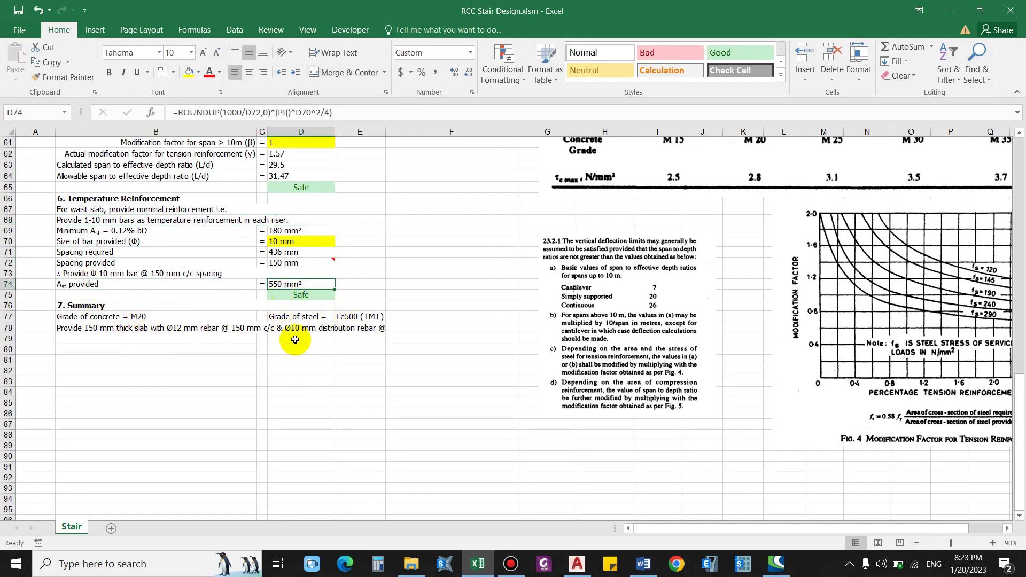
left_click(80, 307)
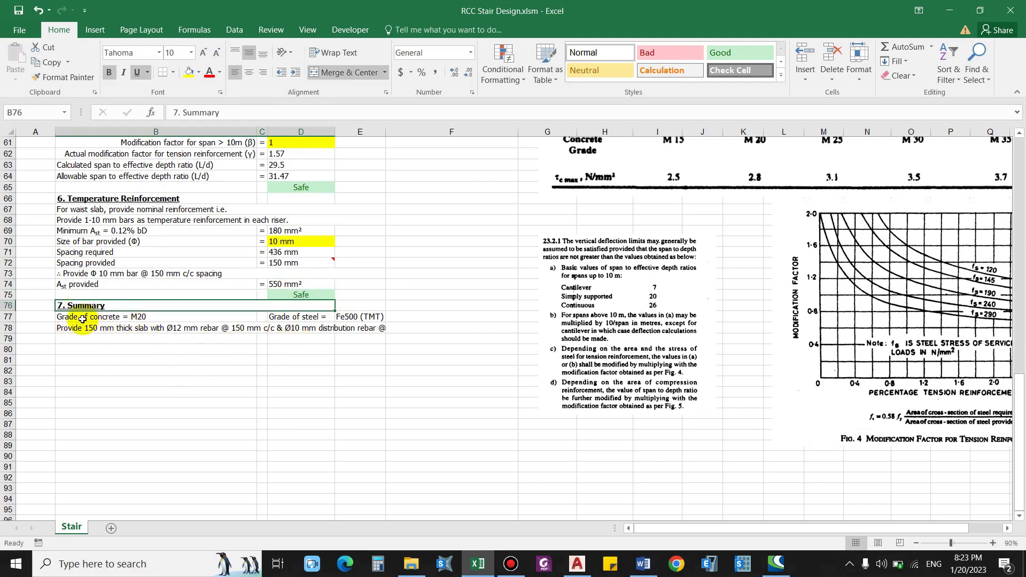
Copy the stair design block from the Design of Stair heading down with the COPY macro button
left_click(275, 318)
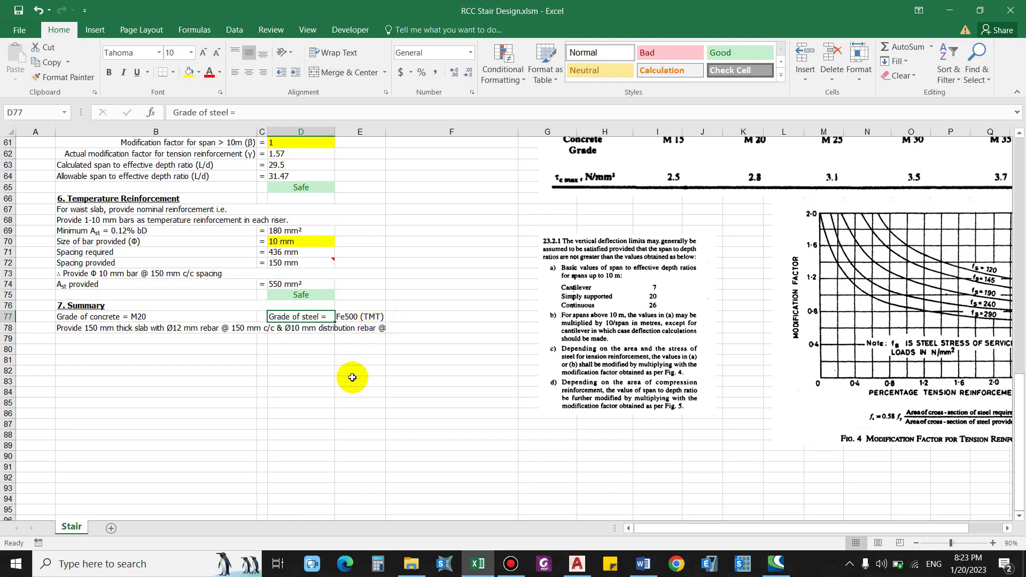
left_click(88, 328)
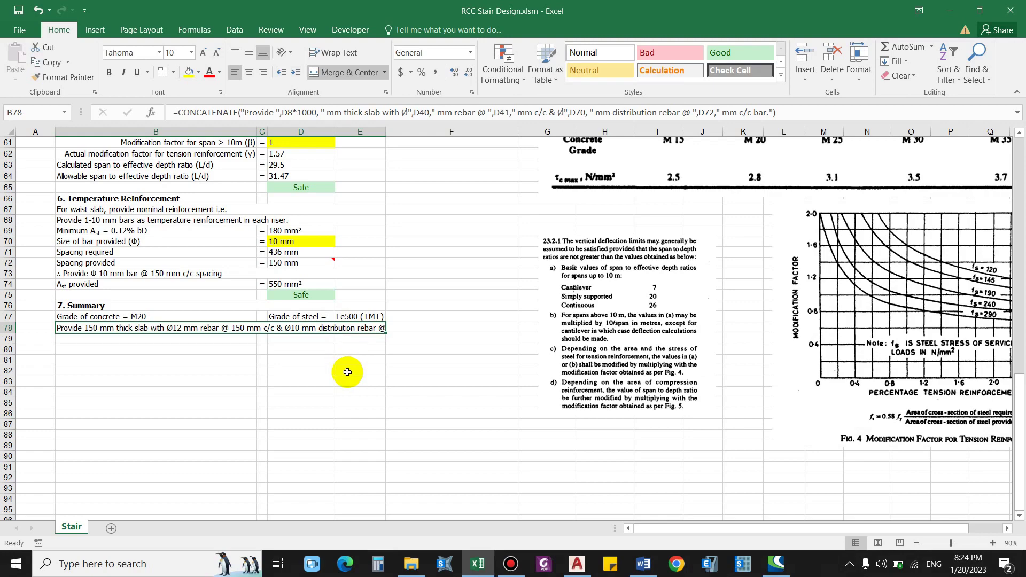
scroll(346, 375, "up", 15)
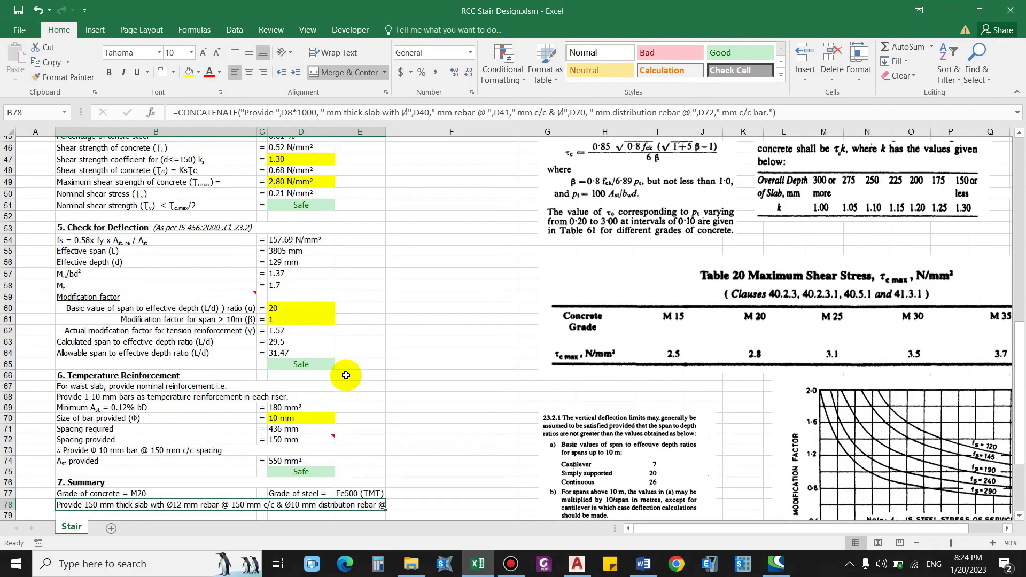
scroll(284, 346, "up", 5)
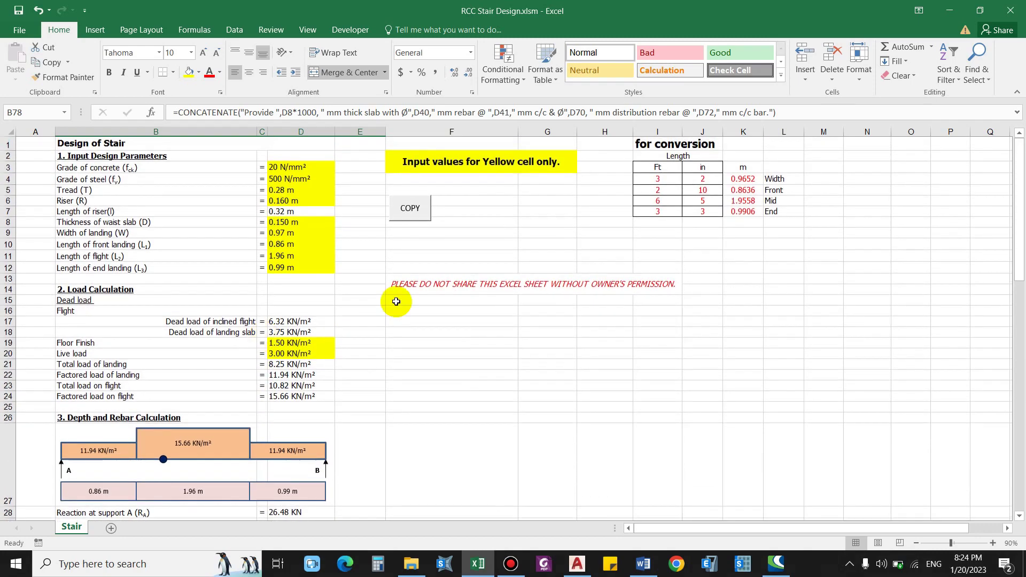
left_click(410, 208)
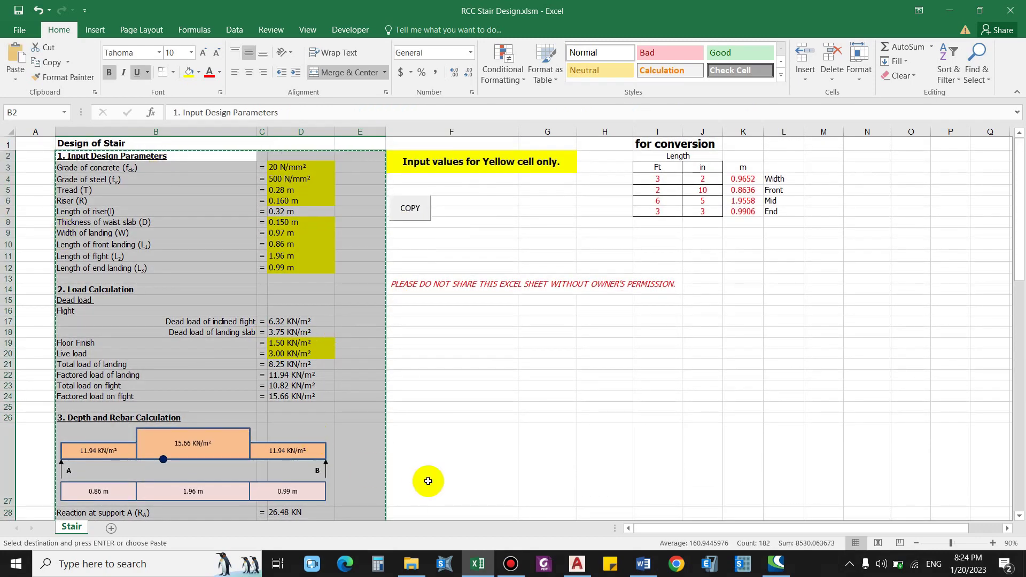
Paste the design sheet into the Word report under 3.4 Design of Staircase, keeping source formatting
left_click(643, 564)
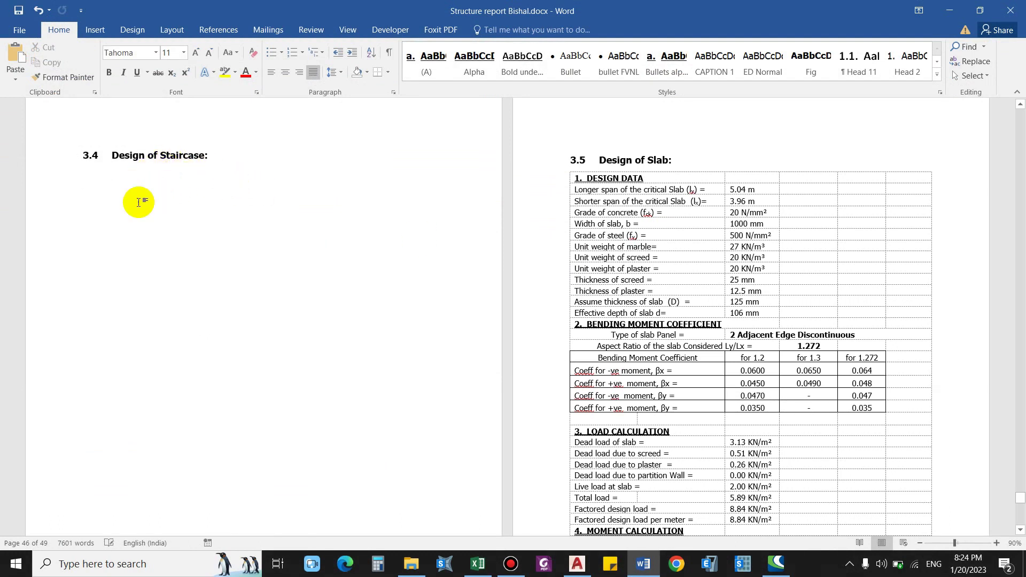
right_click(115, 183)
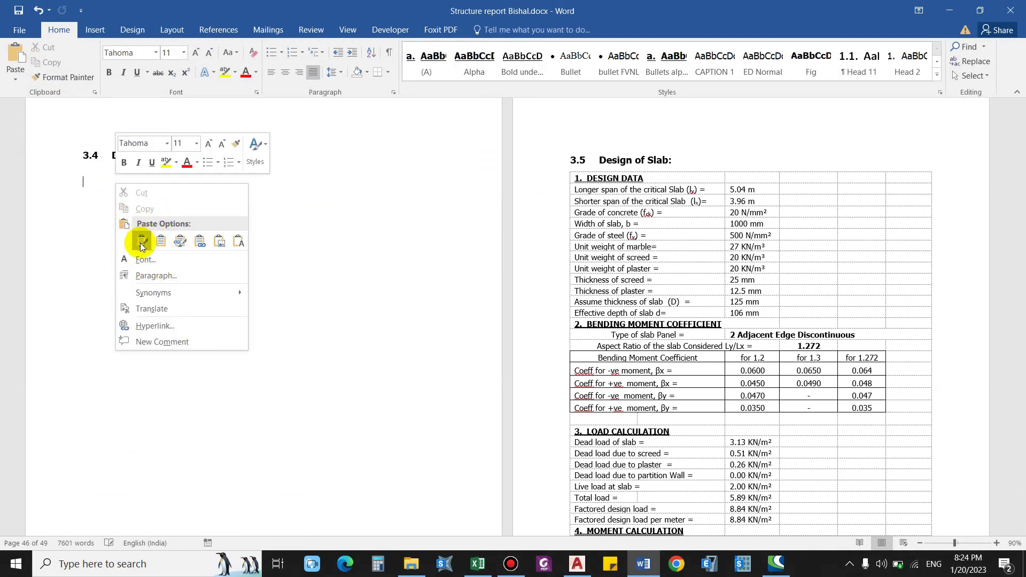
left_click(151, 239)
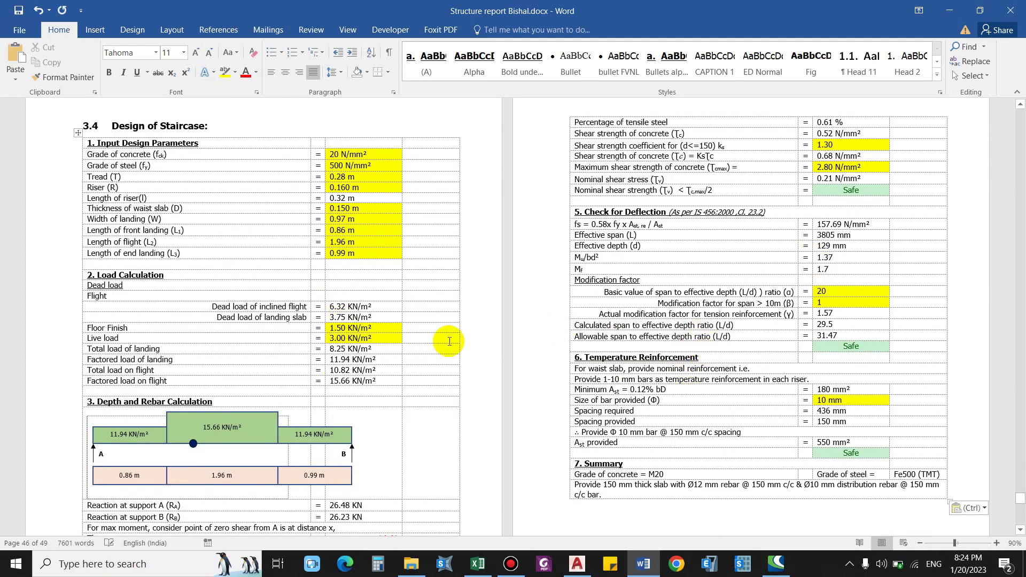
Turn off View Gridlines for the pasted table
left_click(382, 198)
left_click(525, 30)
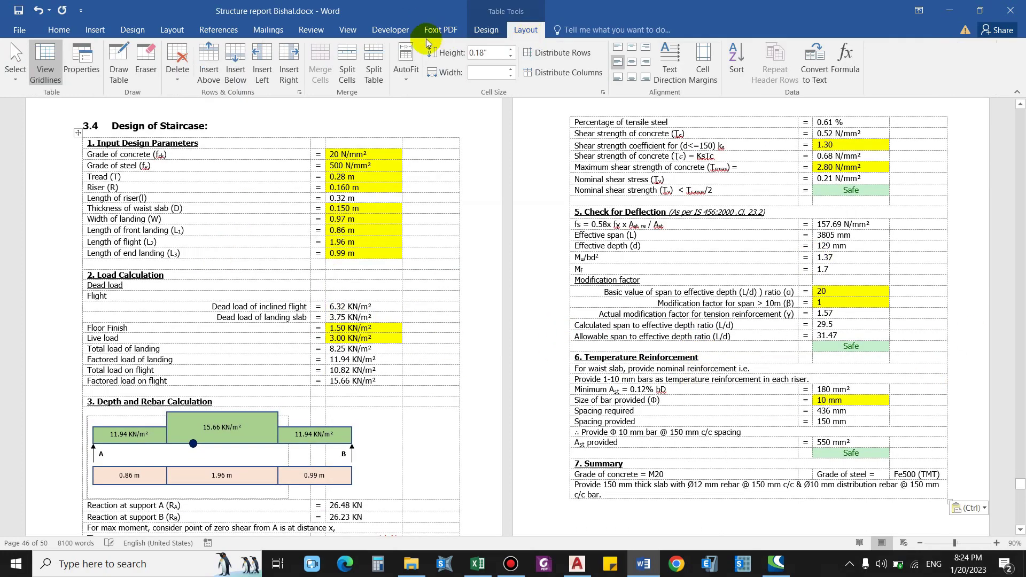
left_click(46, 63)
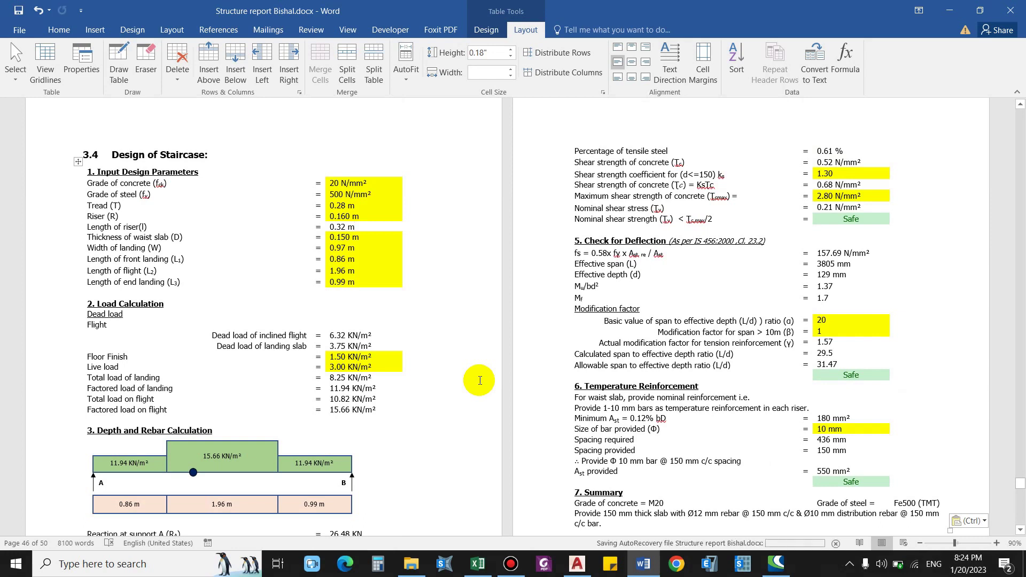